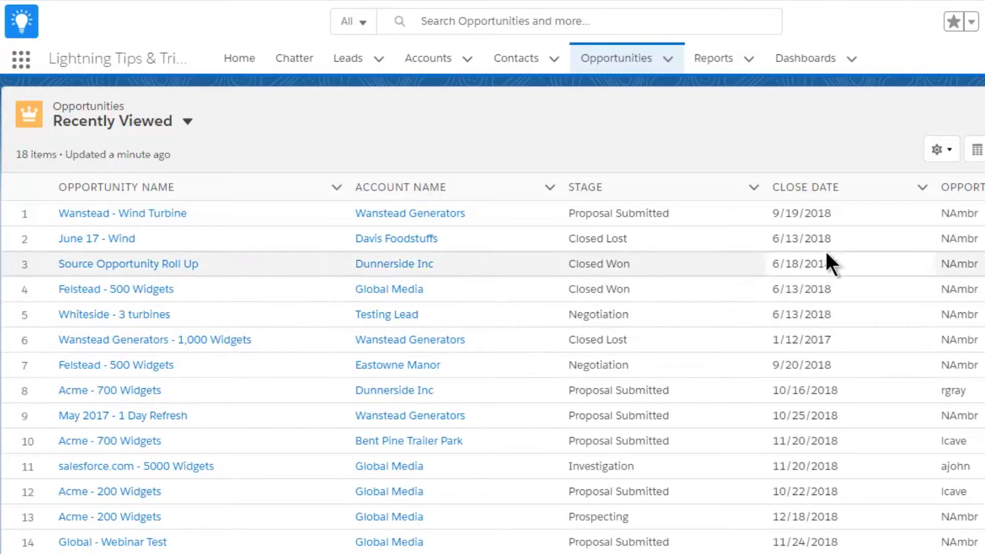
Find and open the Wanstead - Wind Turbine opportunity by searching 'wanstead wind'
click(598, 18)
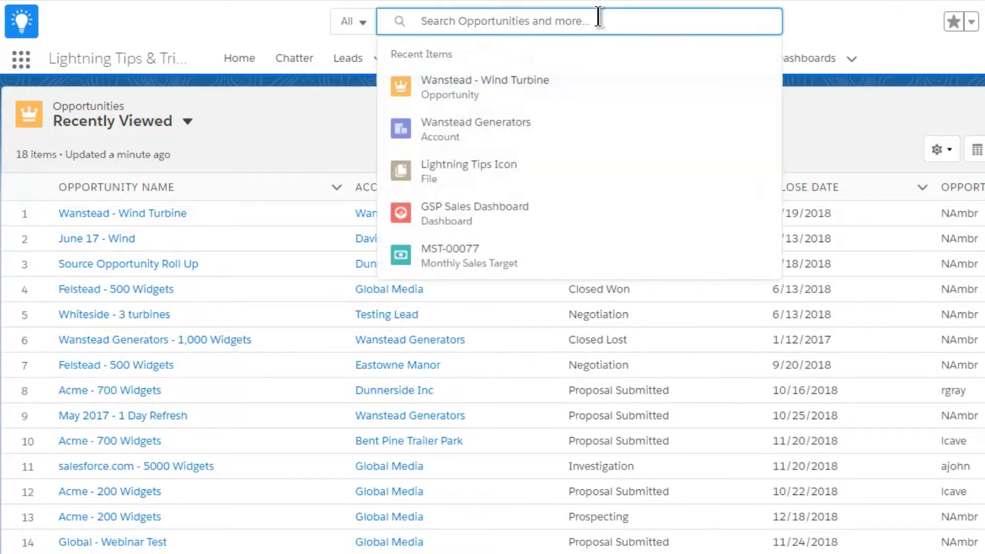
text(wanstead wind)
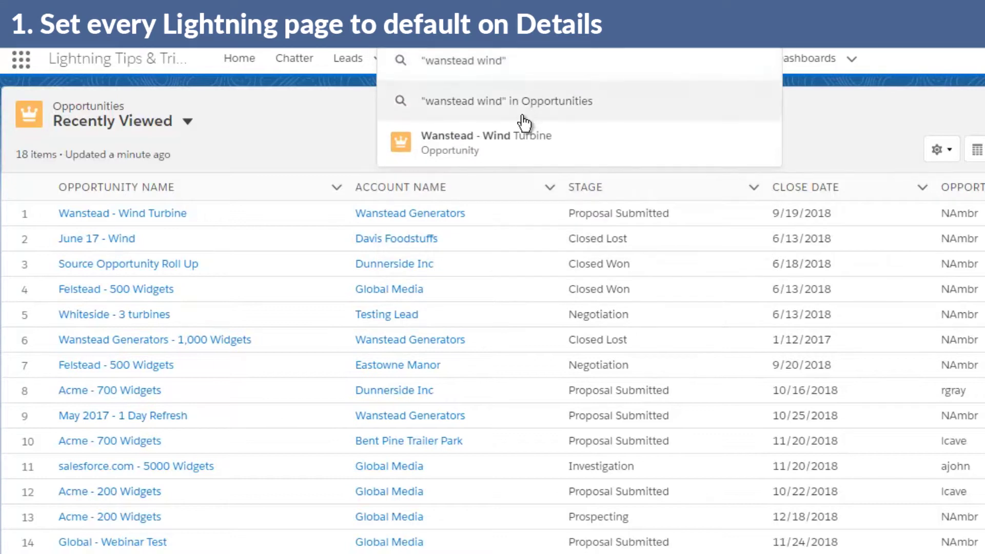
click(519, 146)
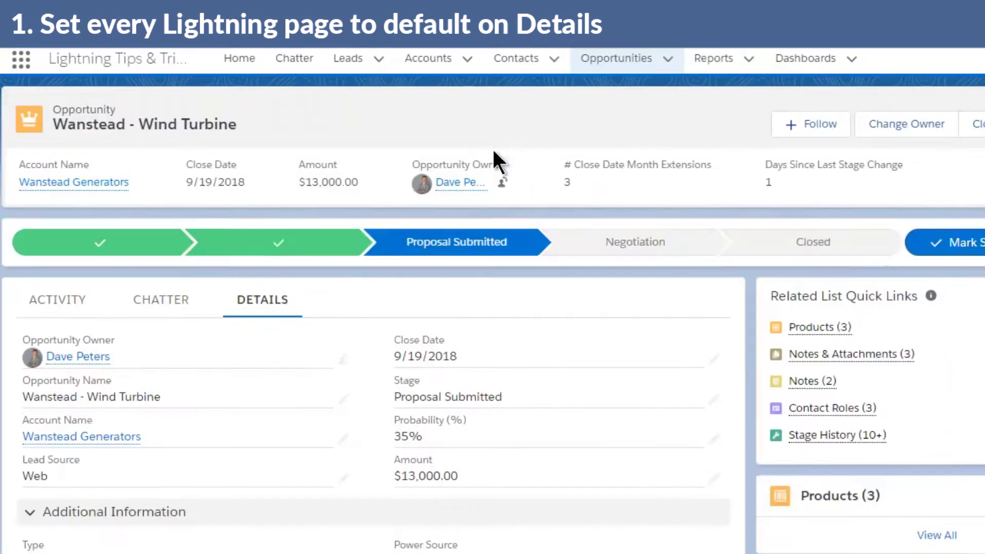
Review the opportunity's activity timeline
click(72, 307)
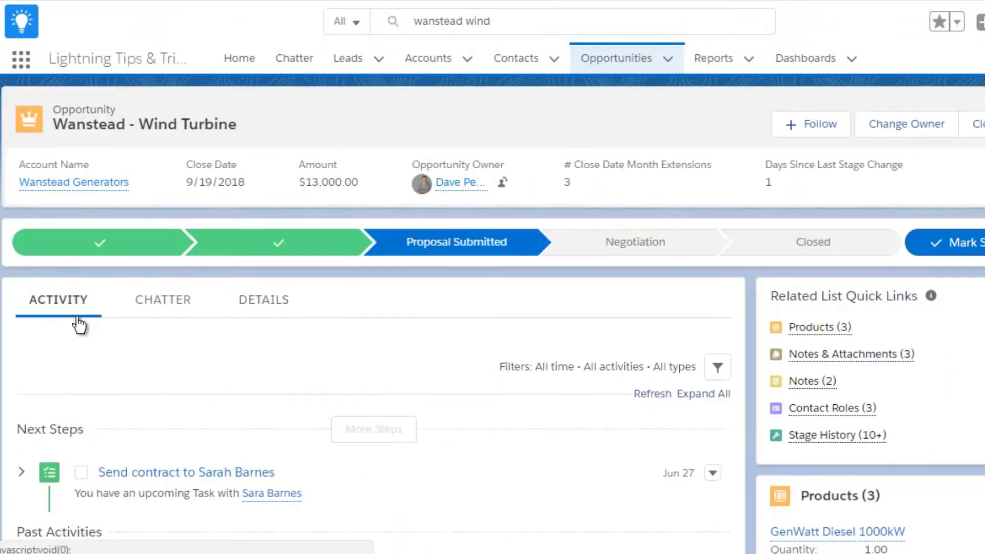
scroll(80, 324, down, 5)
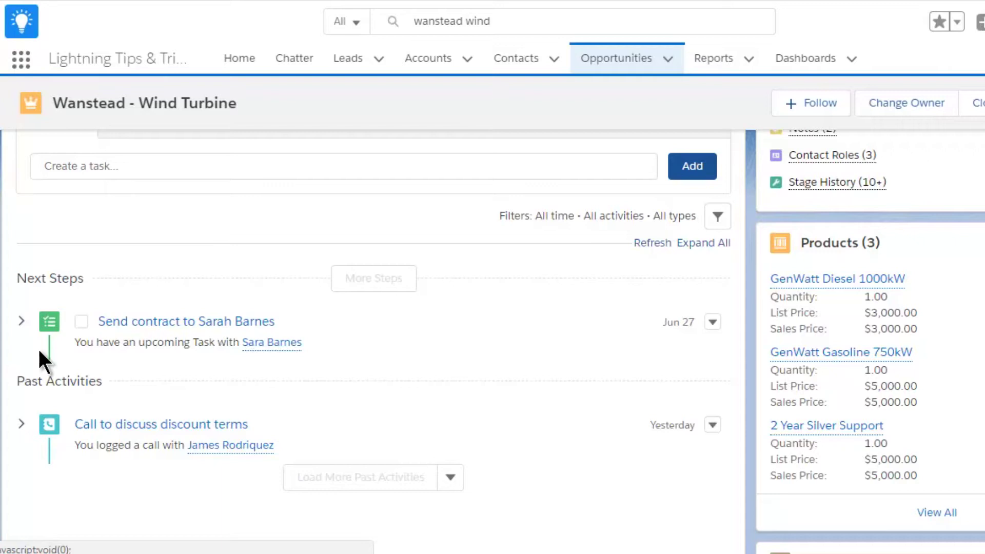
scroll(39, 351, up, 3)
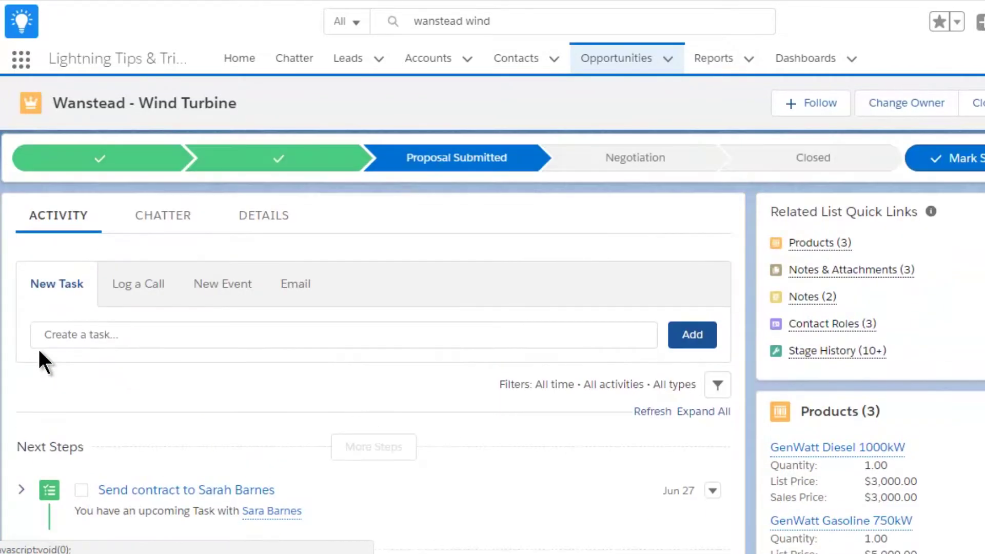
Review the opportunity's detail fields, then open the related Wanstead Generators account
click(261, 222)
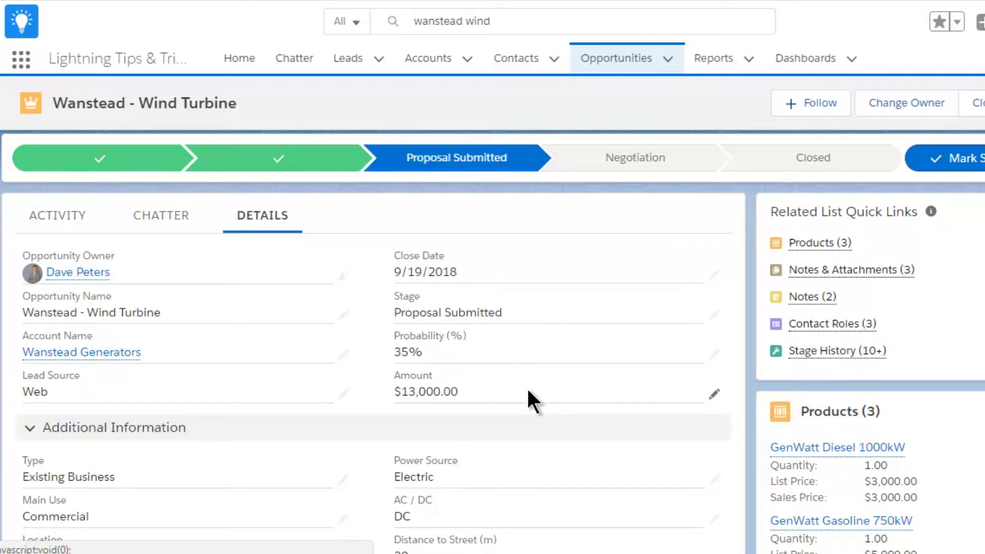
scroll(527, 392, down, 7)
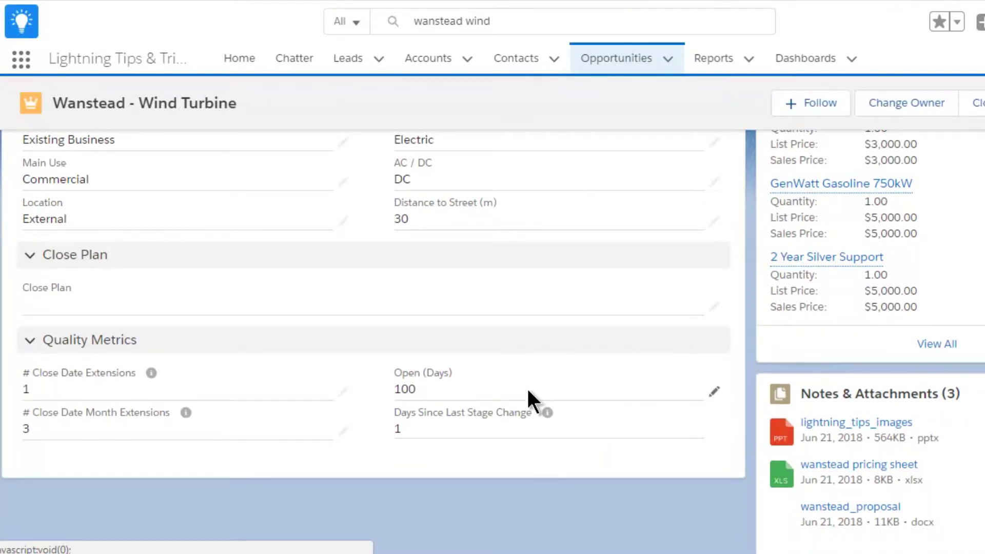
scroll(529, 392, up, 8)
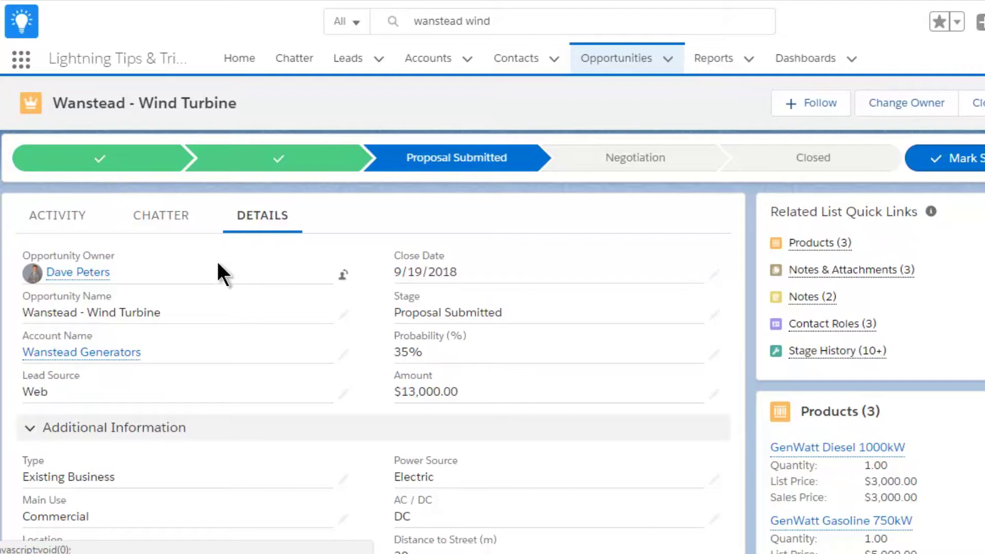
click(89, 354)
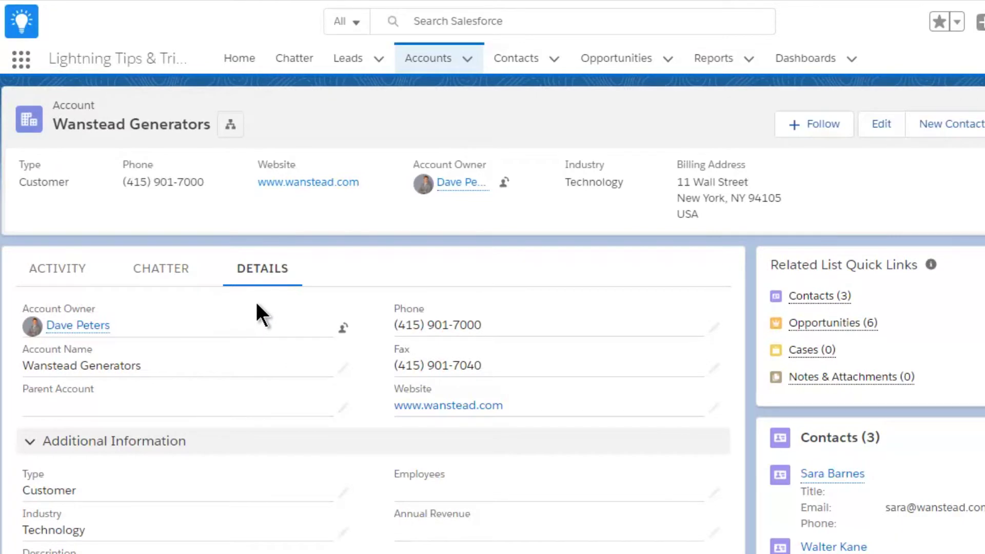
Scroll through the Wanstead Generators account's Details fields
scroll(257, 305, down, 5)
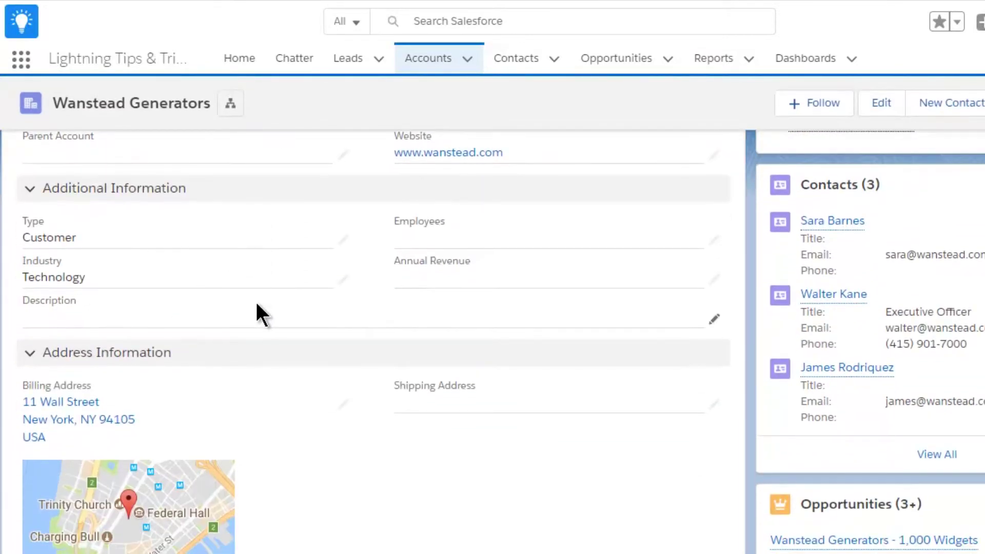
scroll(257, 305, up, 5)
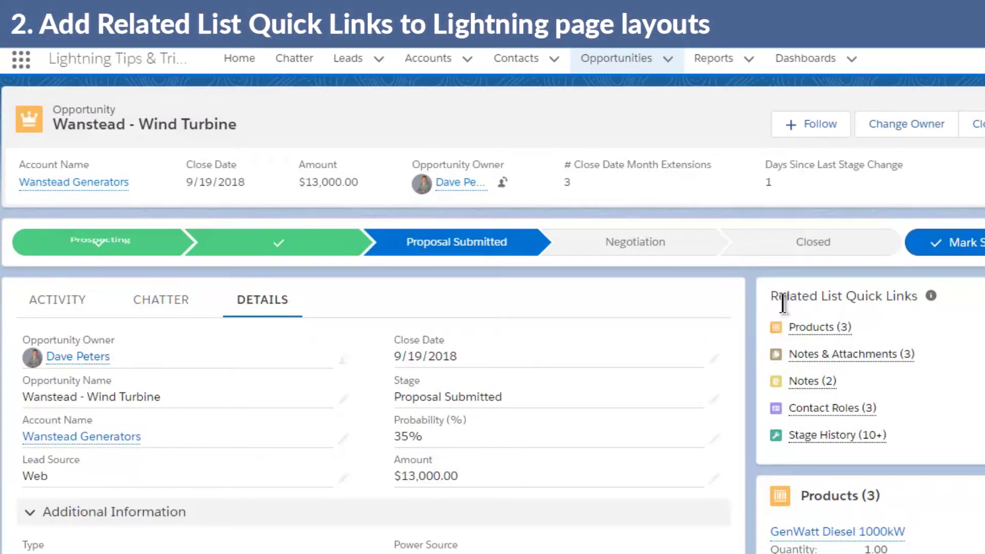
Open GenWatt Diesel 1000kW from the Products (3) quick-link preview
drag(792, 302, 915, 301)
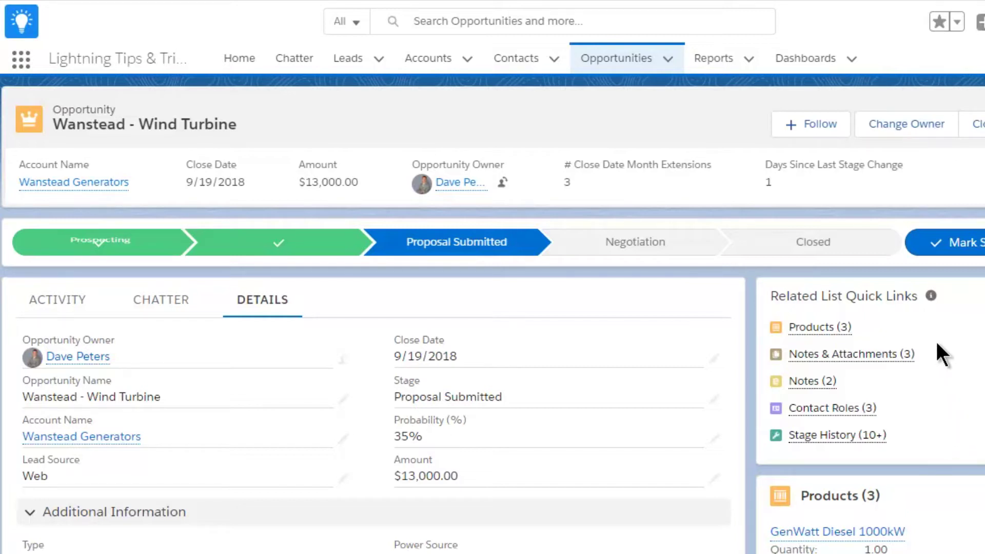
mouse_move(823, 334)
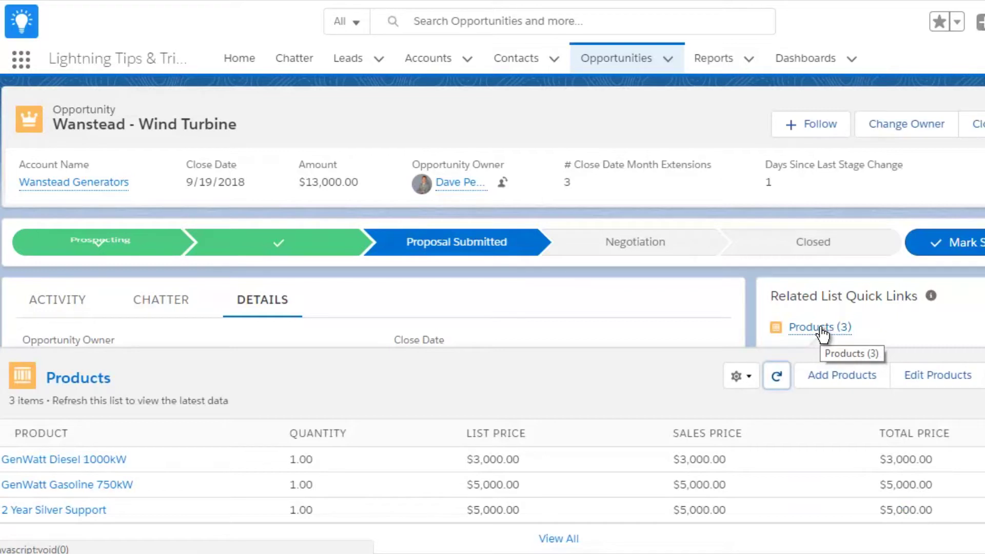
click(61, 460)
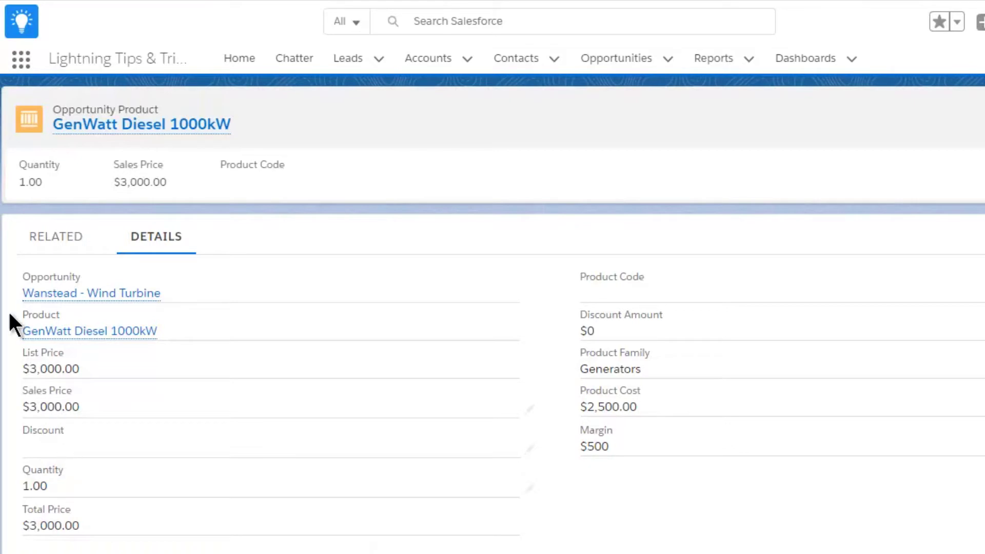
Go back to the Wanstead - Wind Turbine opportunity
key(alt+Left)
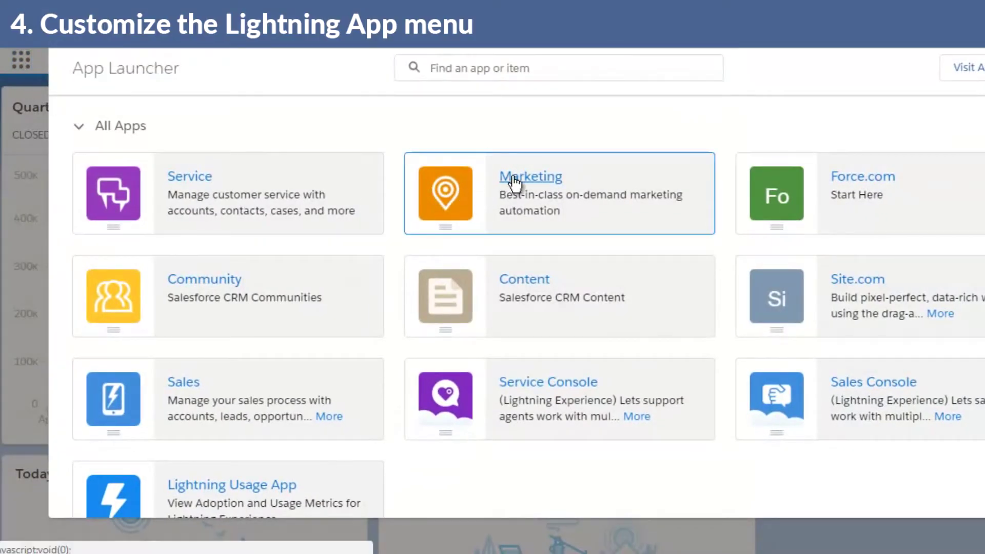
Switch to the Marketing app, then to the Sales app, via the App Launcher
click(511, 177)
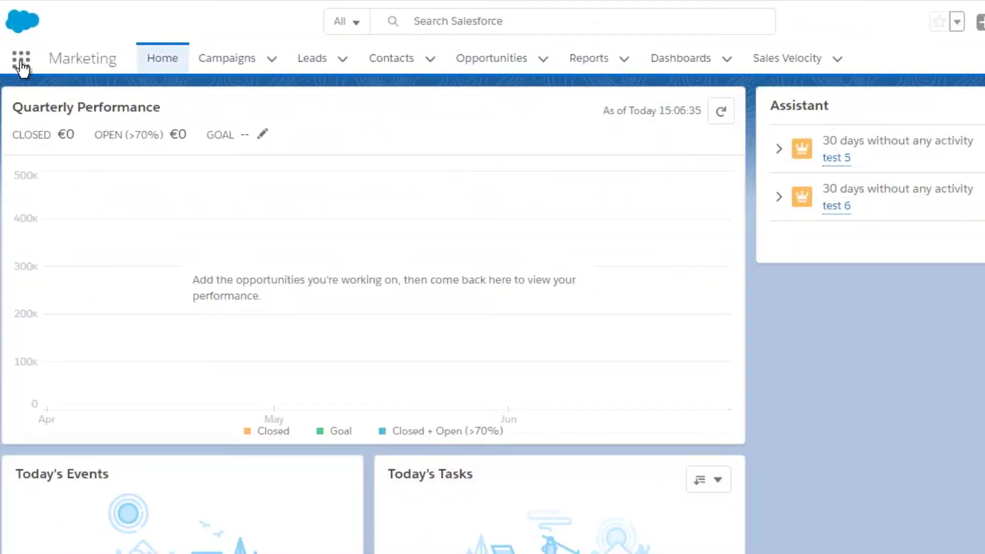
click(20, 61)
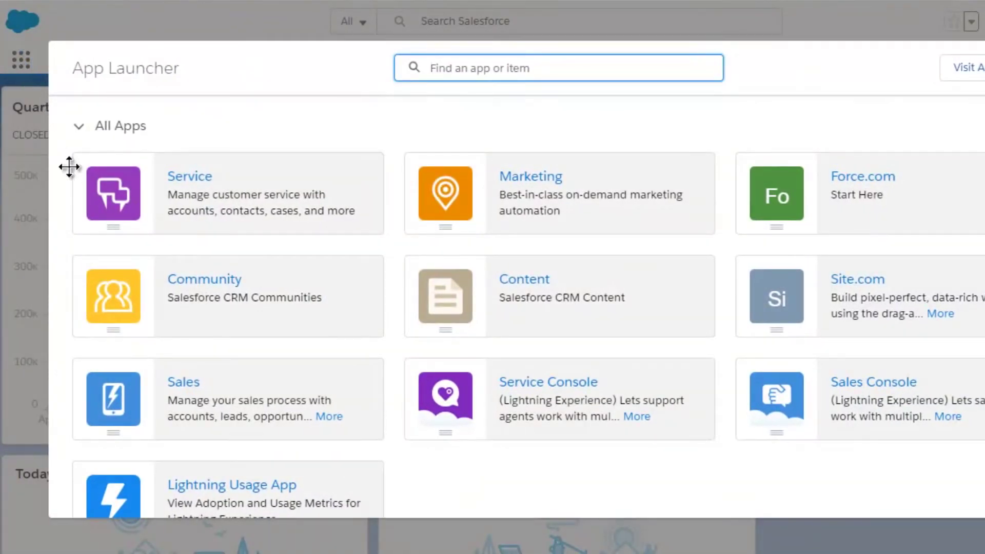
click(185, 388)
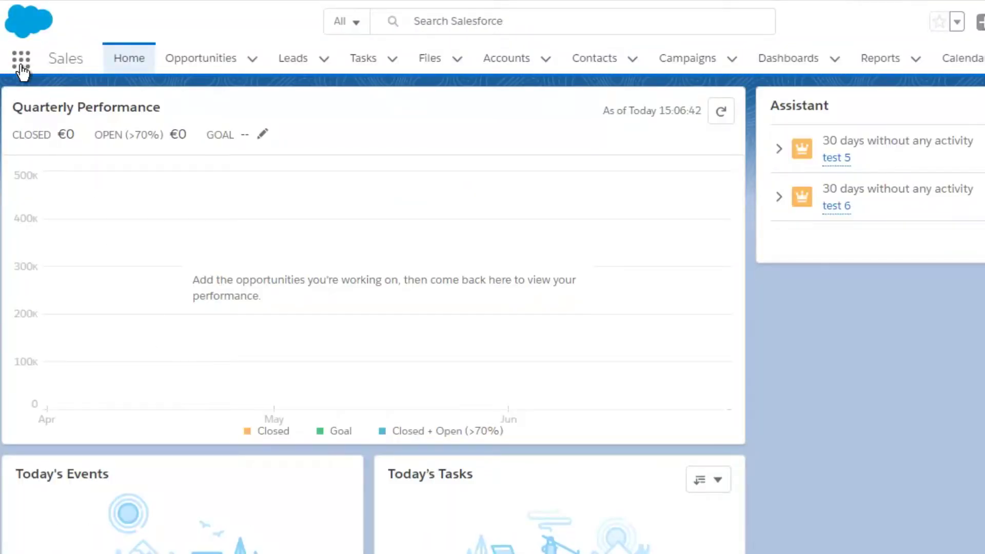
click(19, 62)
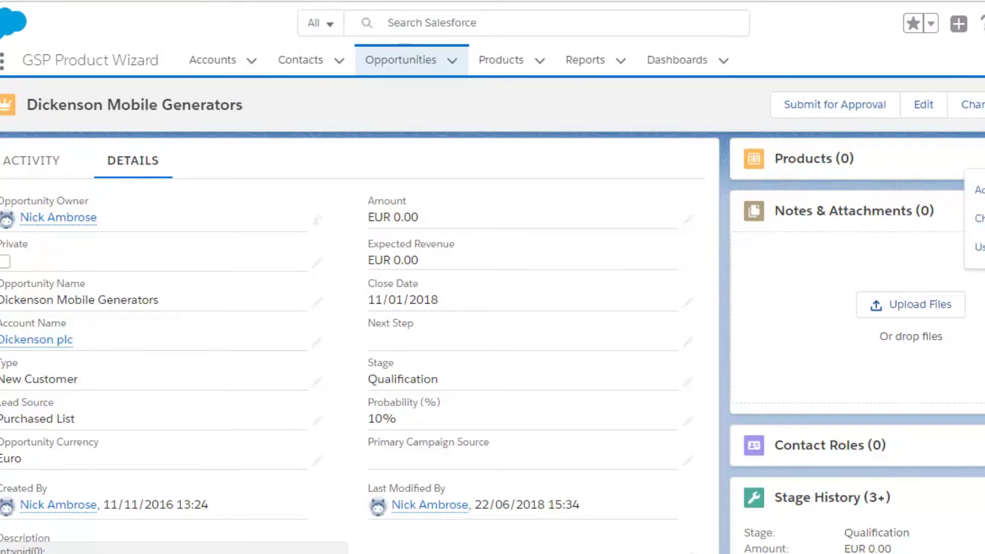
Browse the full Add Products list, then close it with nothing selected
click(978, 190)
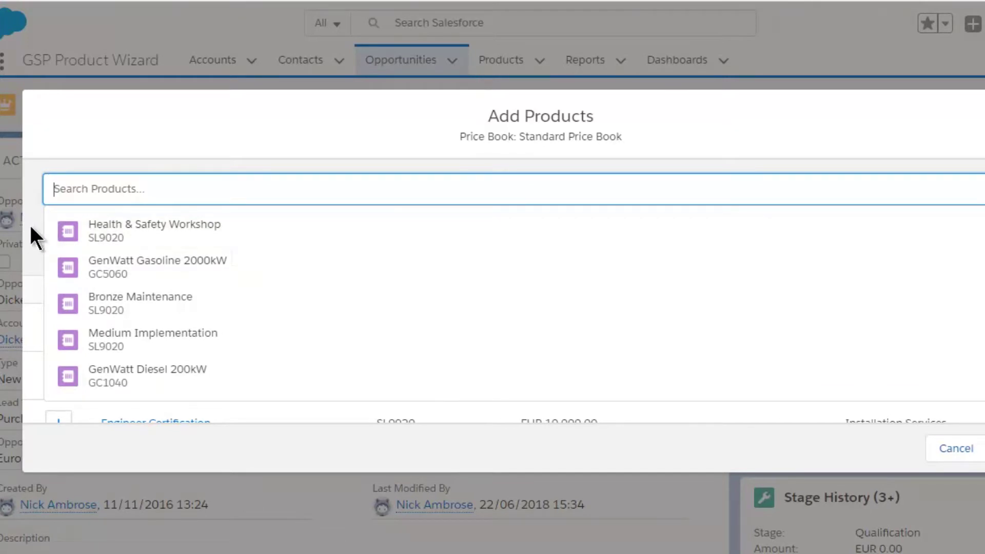
click(32, 236)
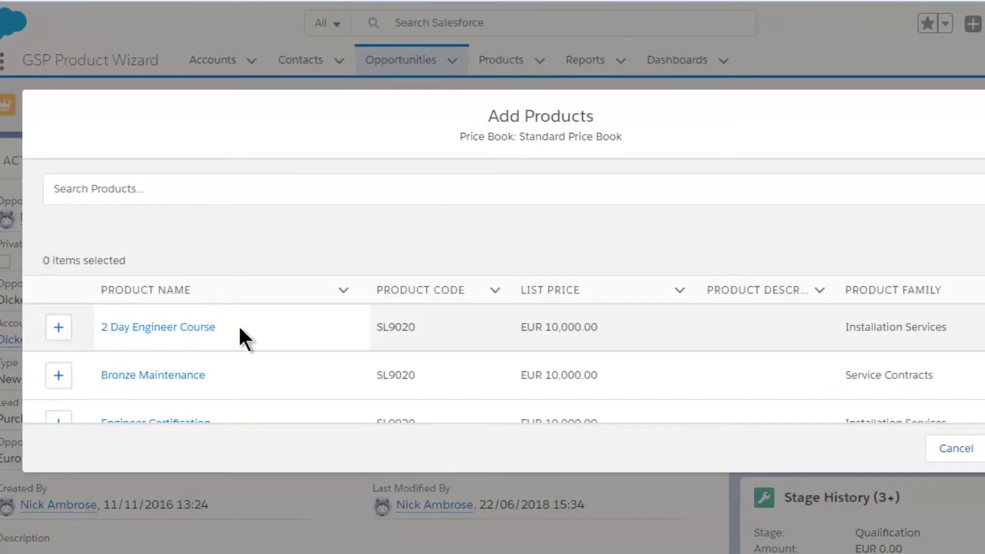
scroll(238, 324, down, 5)
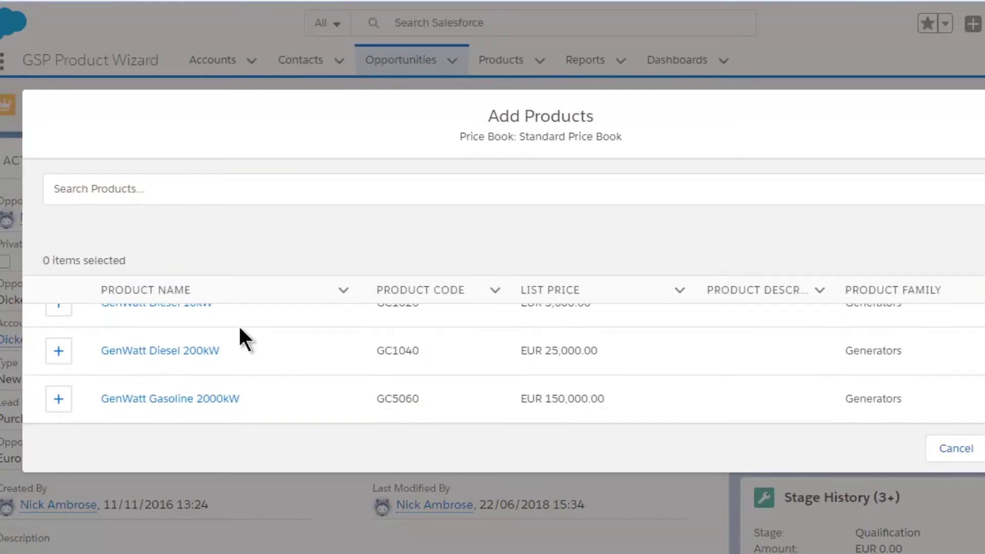
scroll(241, 329, down, 5)
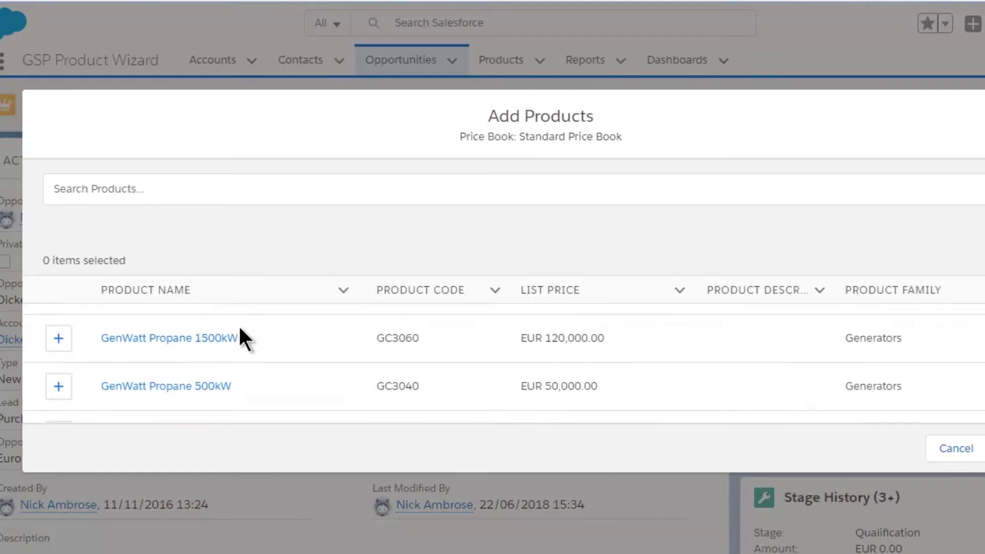
scroll(240, 329, down, 5)
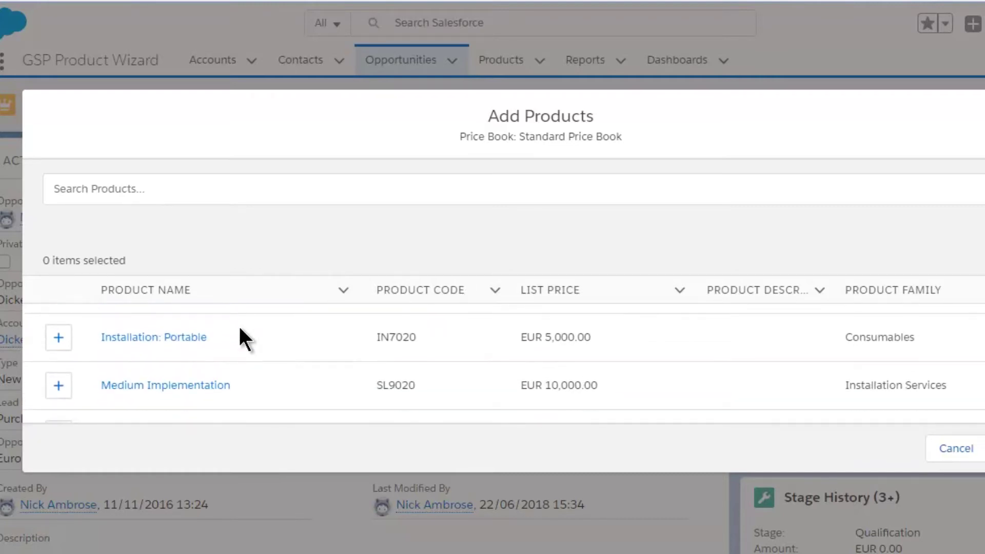
scroll(240, 339, down, 2)
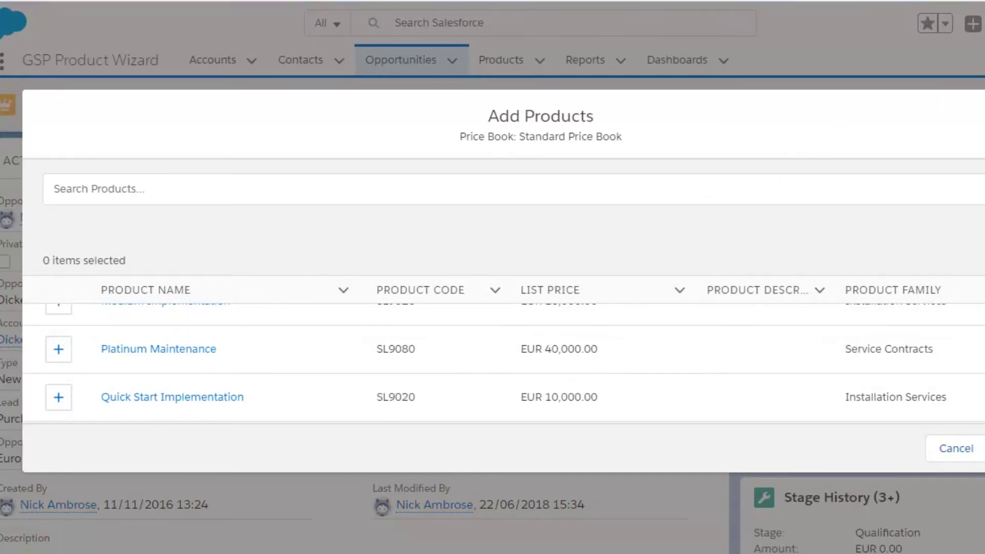
key(Escape)
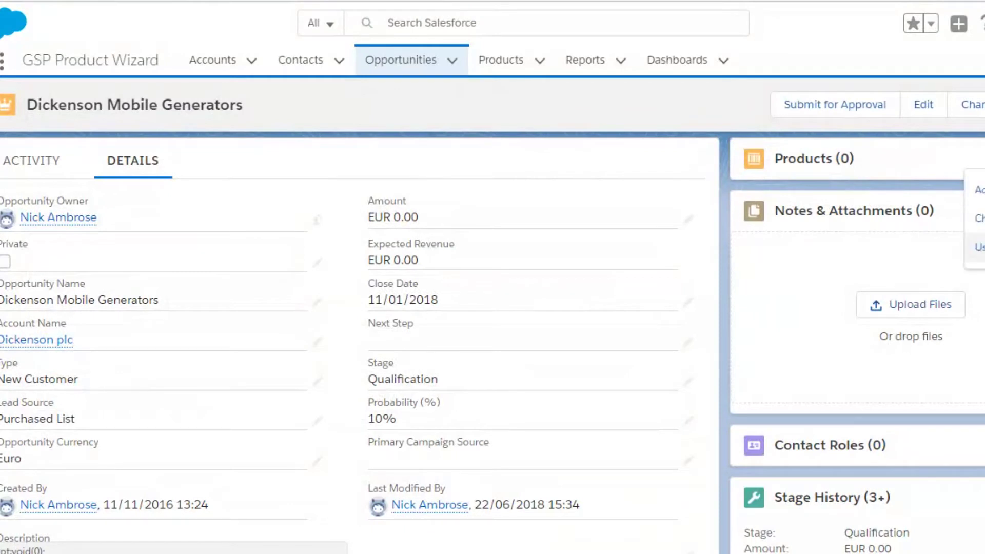
In GSP Product Wizard, add GenWatt Diesel 200kW, Medium Implementation and Bronze Maintenance
click(975, 247)
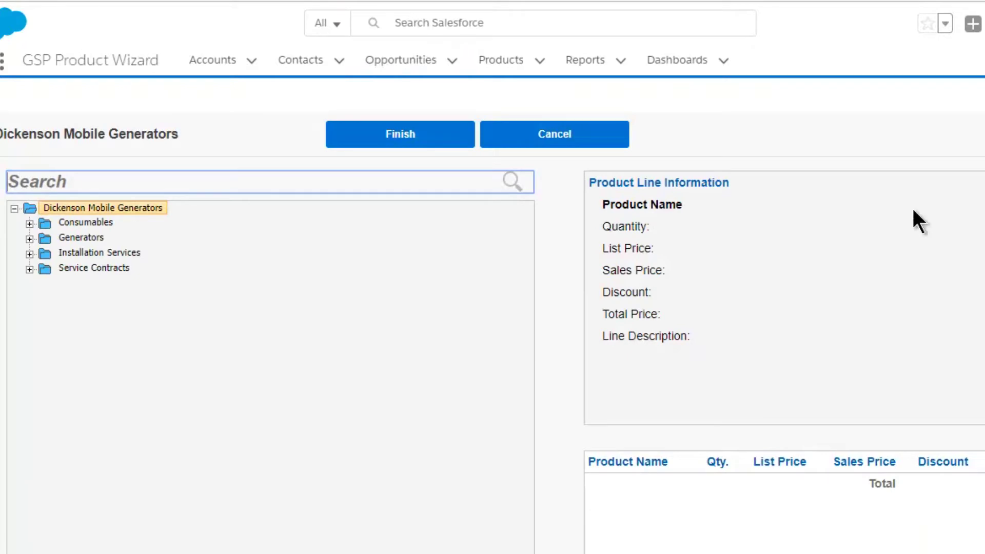
click(29, 239)
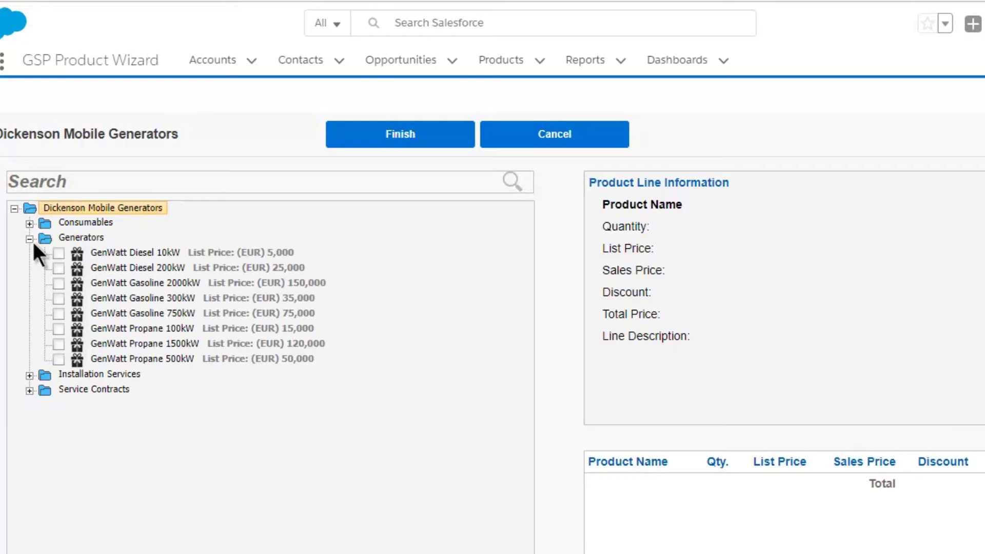
click(58, 268)
click(29, 375)
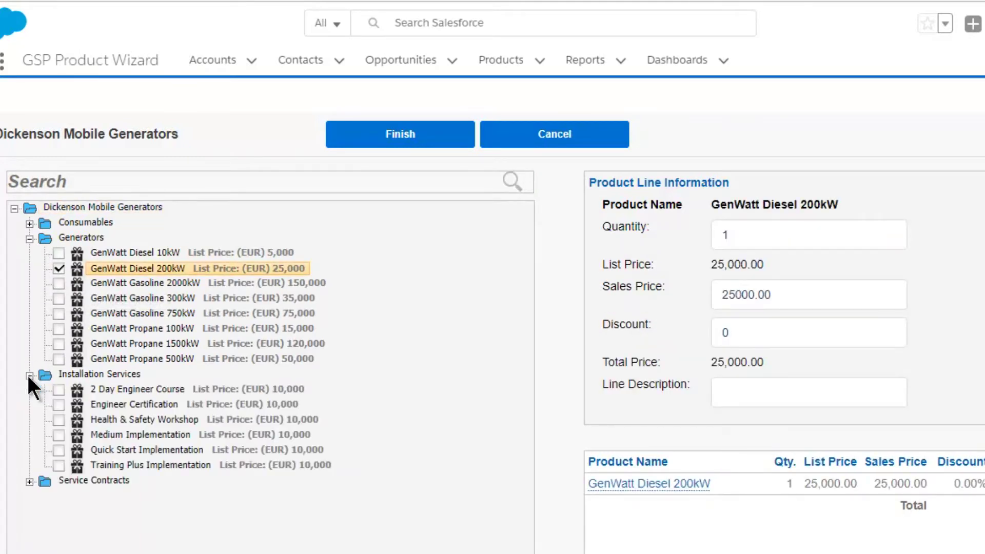
click(57, 435)
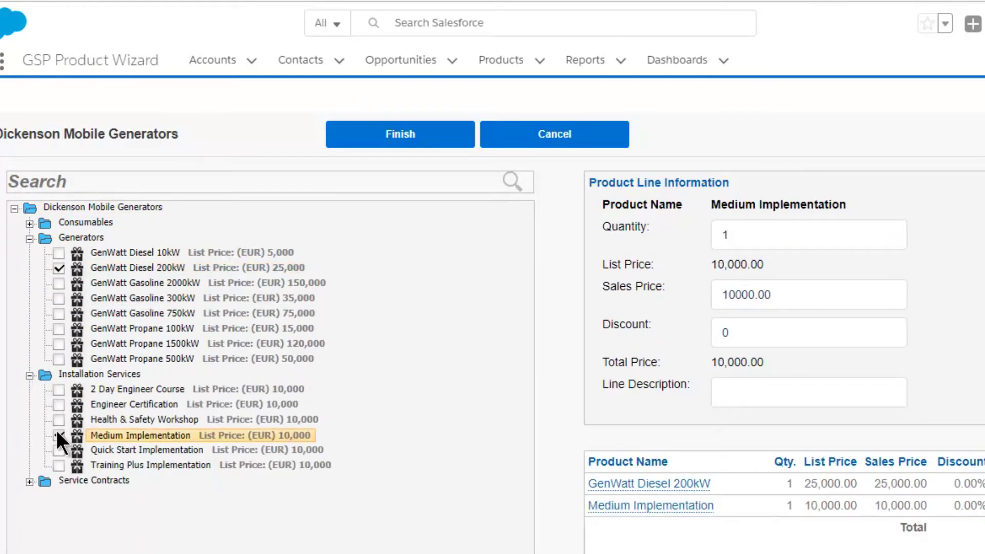
click(29, 481)
click(58, 497)
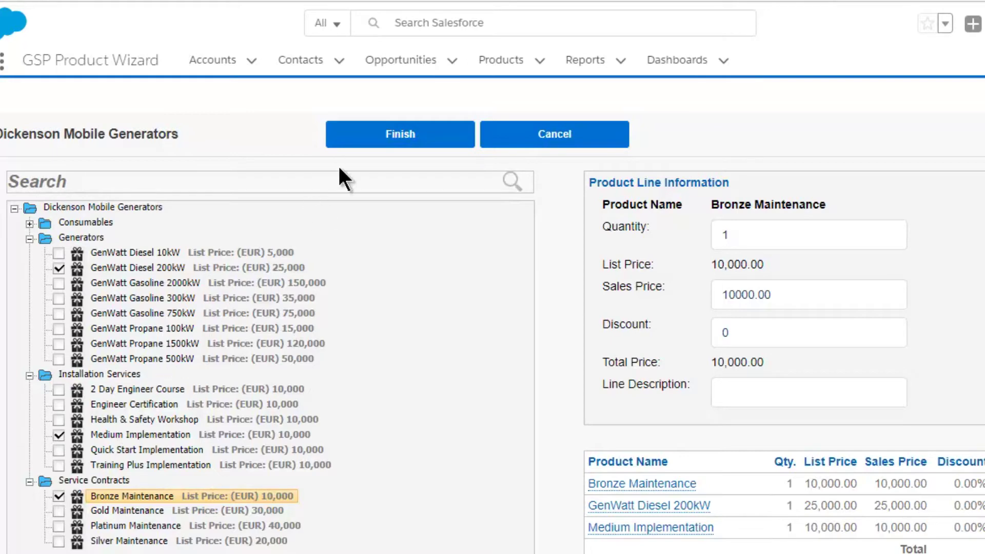
click(367, 143)
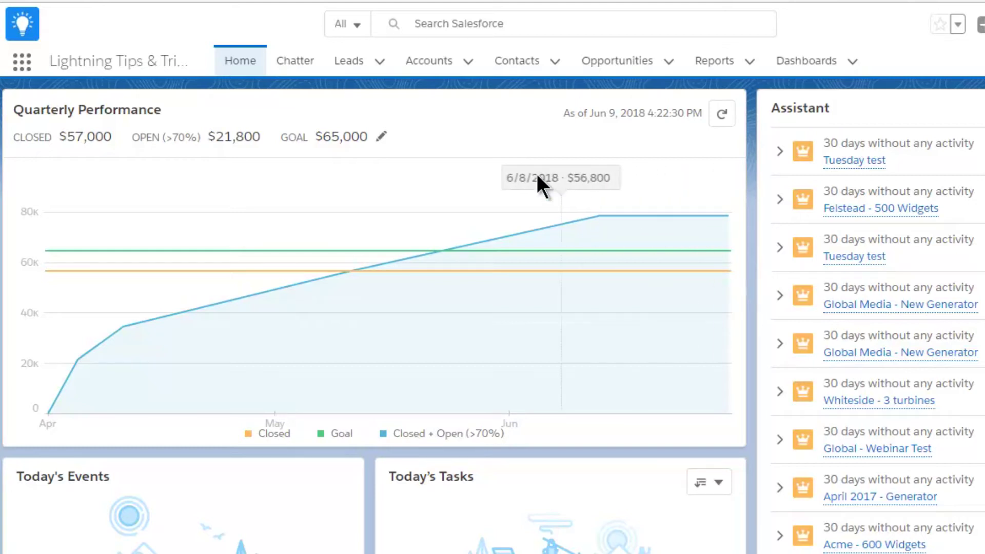
click(382, 138)
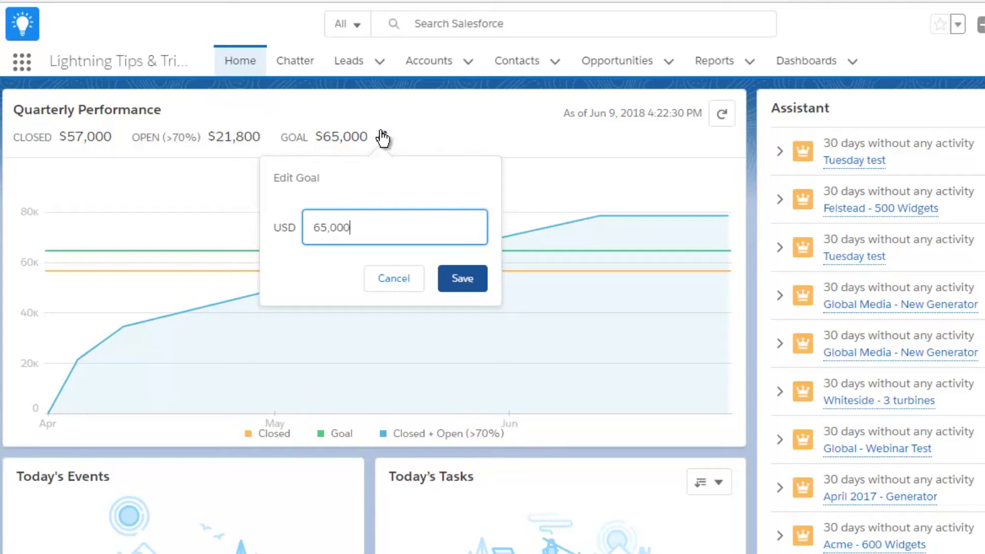
click(401, 283)
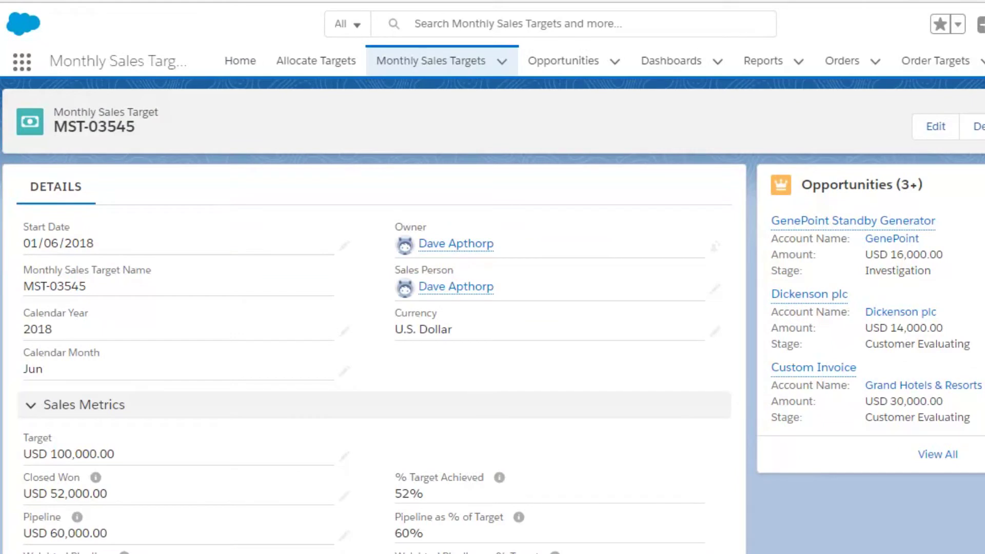
Scroll through MST-03545's Sales Metrics, performance charts and Conversion Rates, then back up
scroll(732, 169, down, 2)
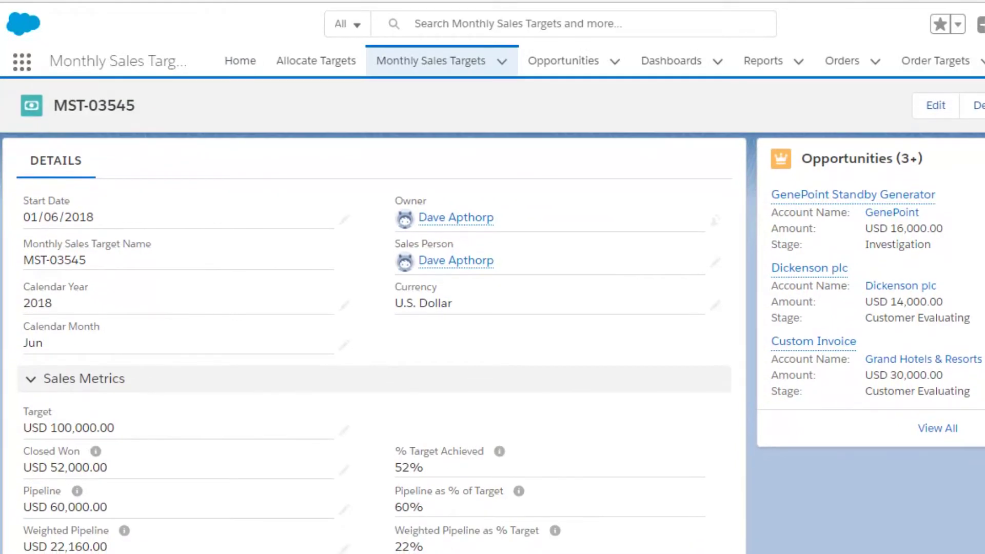
scroll(733, 168, down, 3)
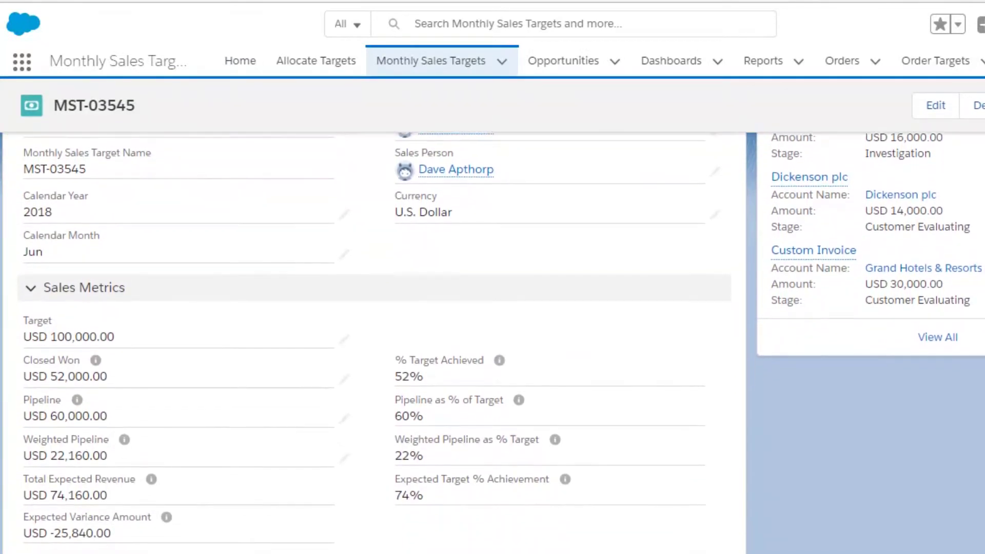
scroll(493, 317, down, 3)
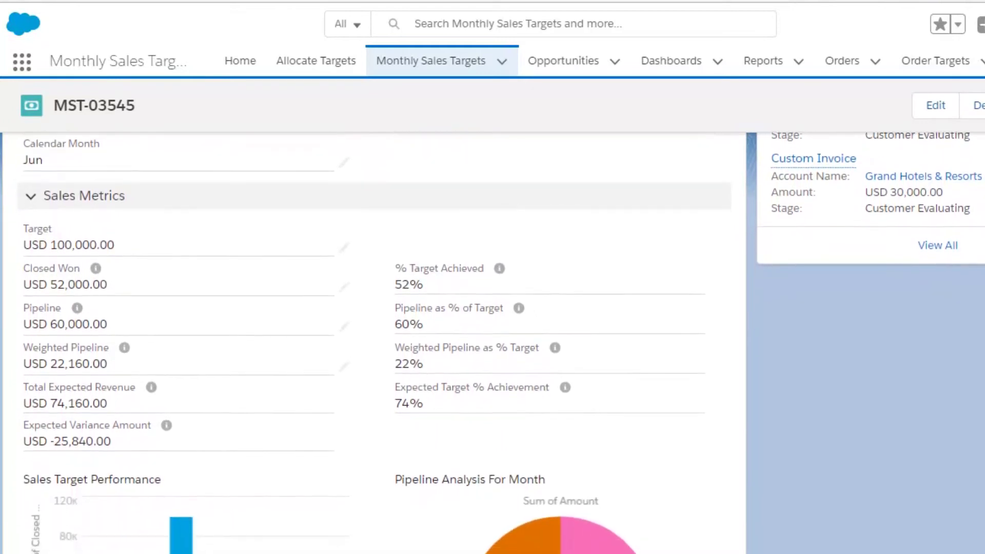
scroll(493, 316, down, 3)
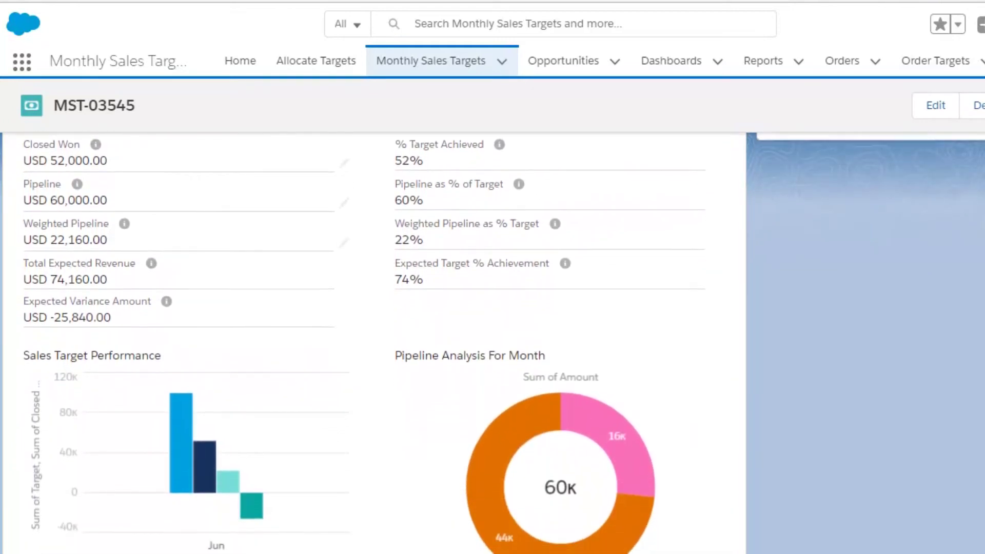
scroll(493, 316, down, 3)
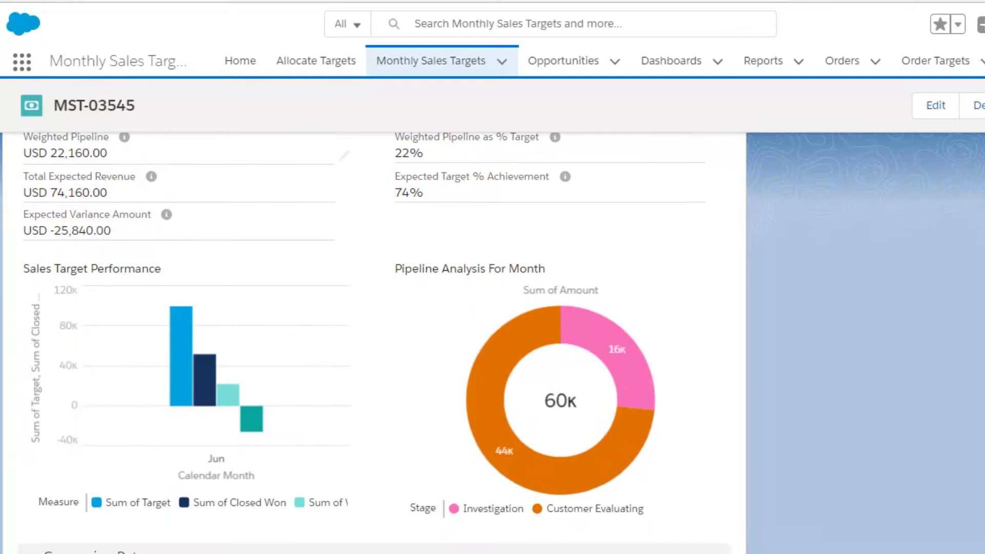
scroll(493, 316, down, 2)
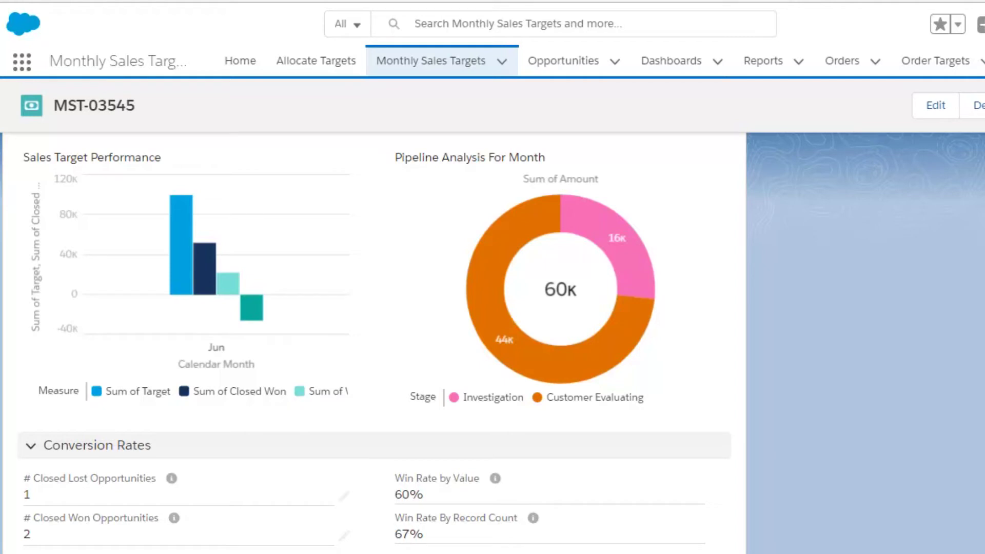
scroll(493, 316, up, 5)
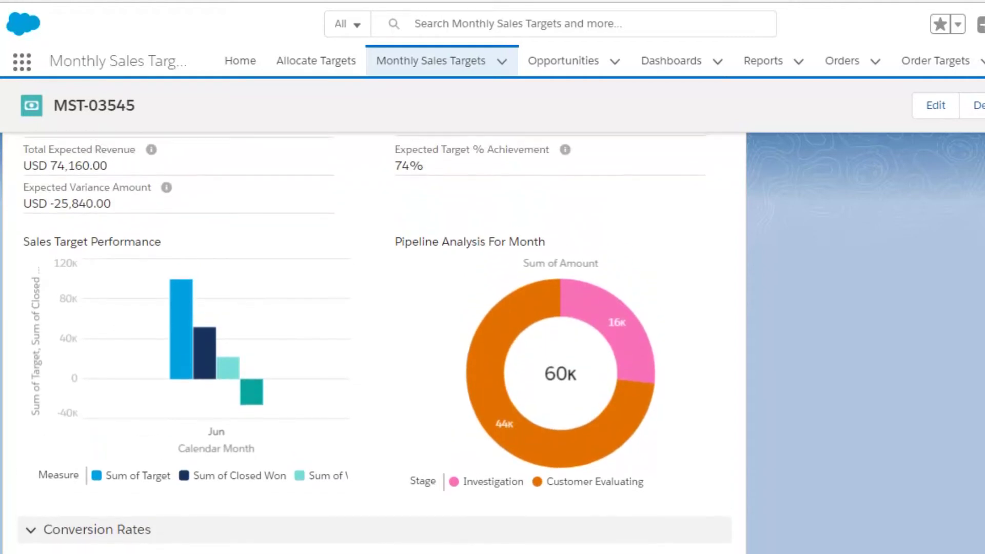
scroll(493, 339, up, 4)
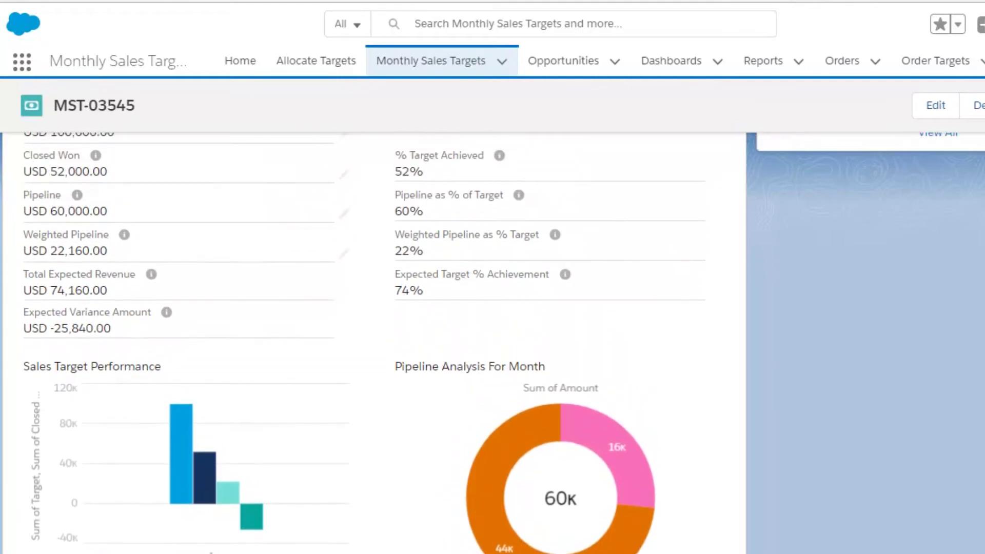
scroll(357, 271, up, 4)
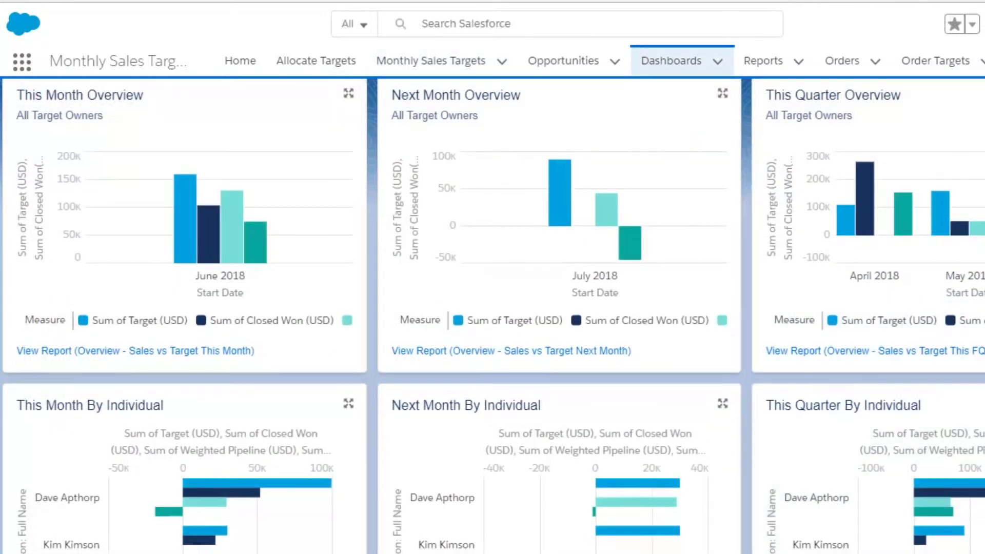
scroll(492, 316, down, 4)
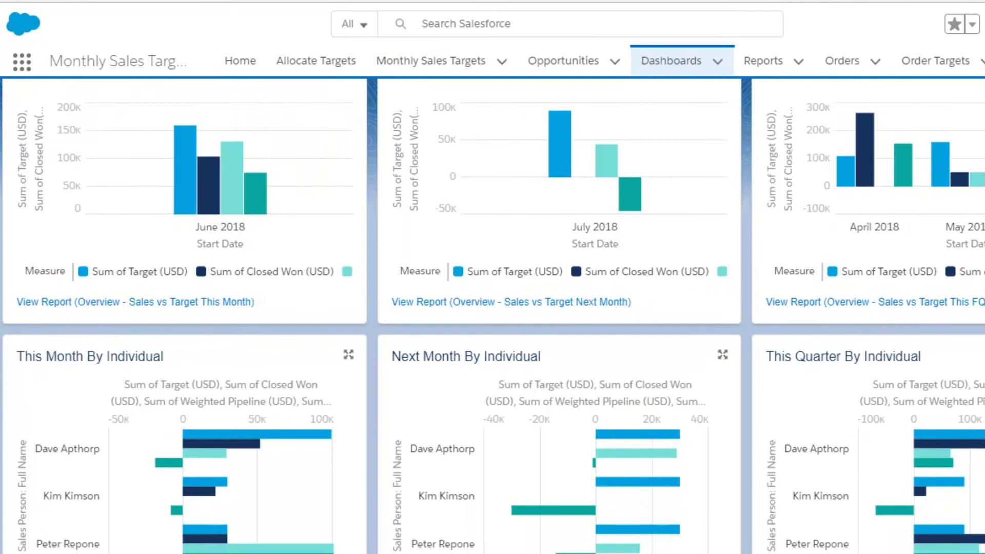
scroll(492, 316, down, 3)
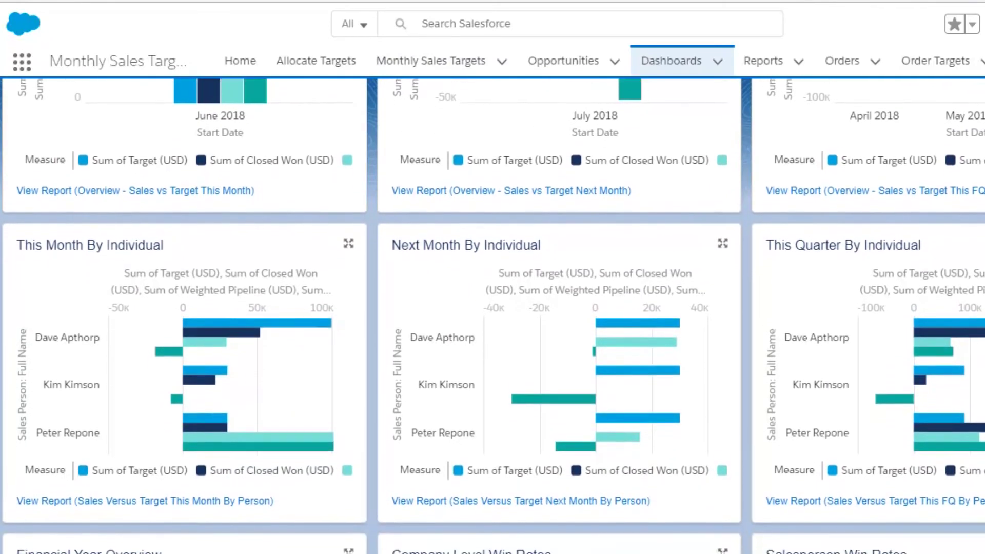
scroll(493, 317, down, 4)
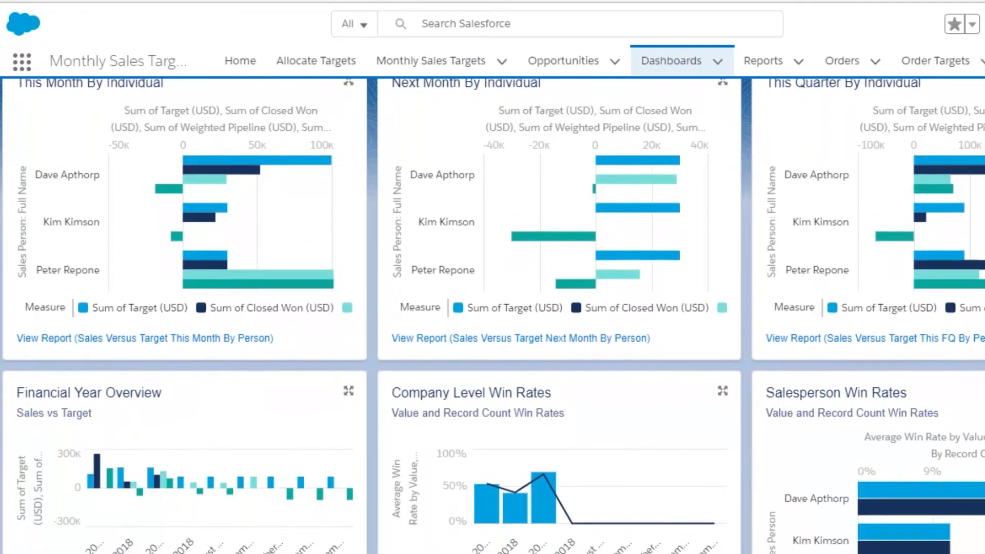
scroll(492, 316, down, 2)
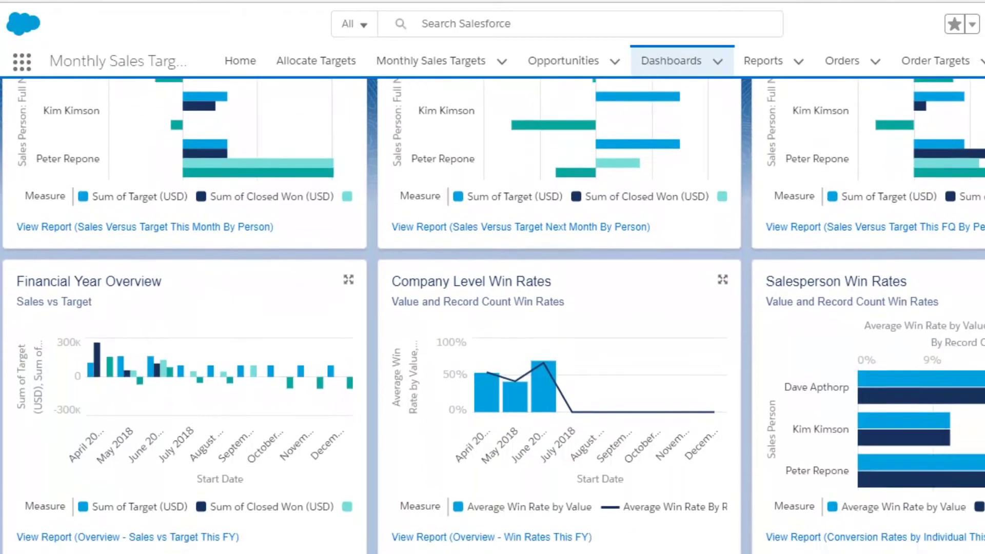
scroll(492, 316, up, 1)
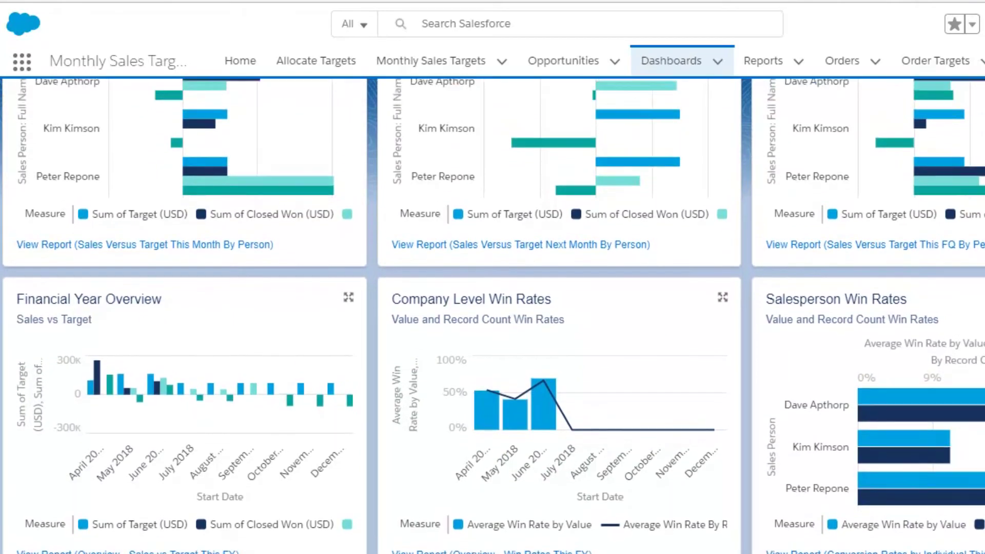
scroll(493, 317, up, 2)
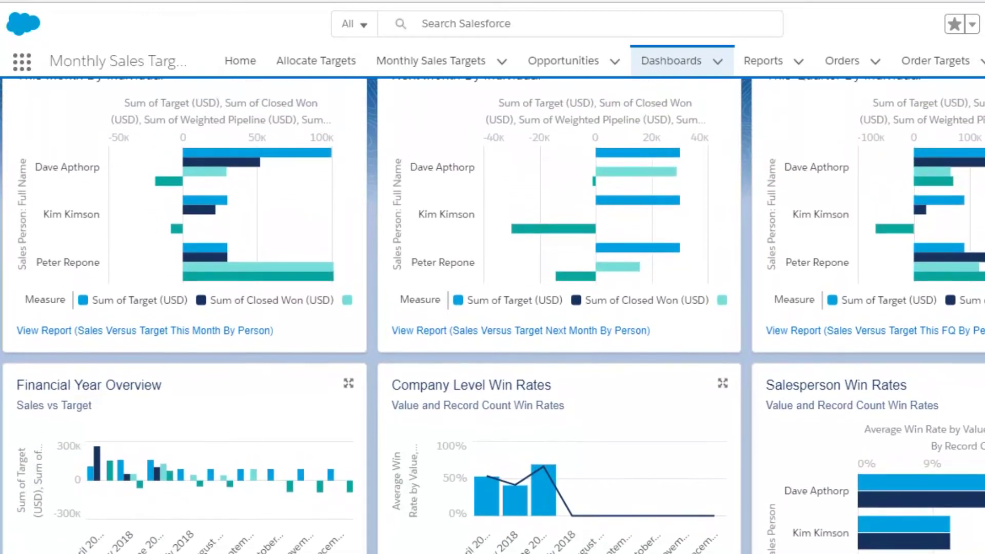
scroll(493, 317, up, 3)
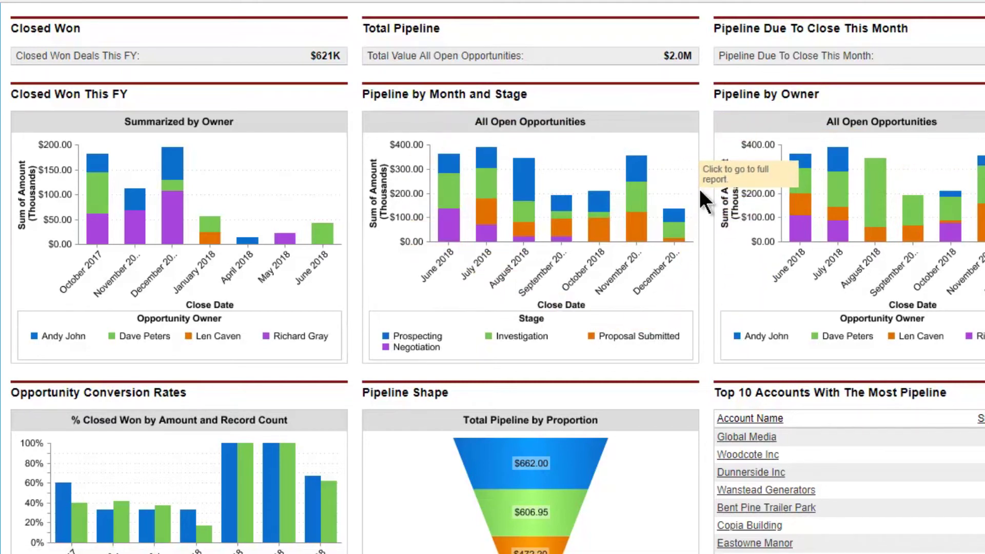
Open the full report from the dashboard's Pipeline by Month and Stage chart
click(683, 192)
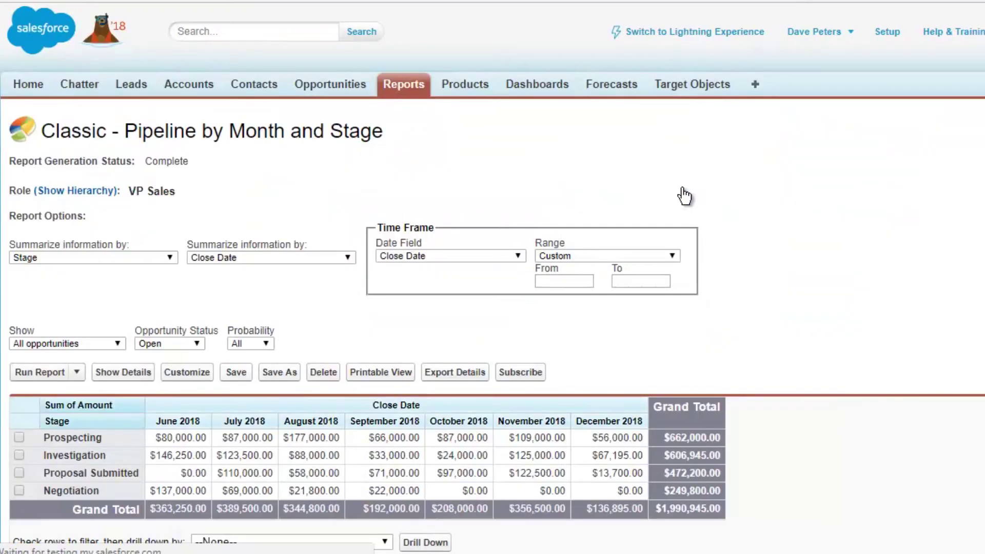
scroll(772, 190, down, 6)
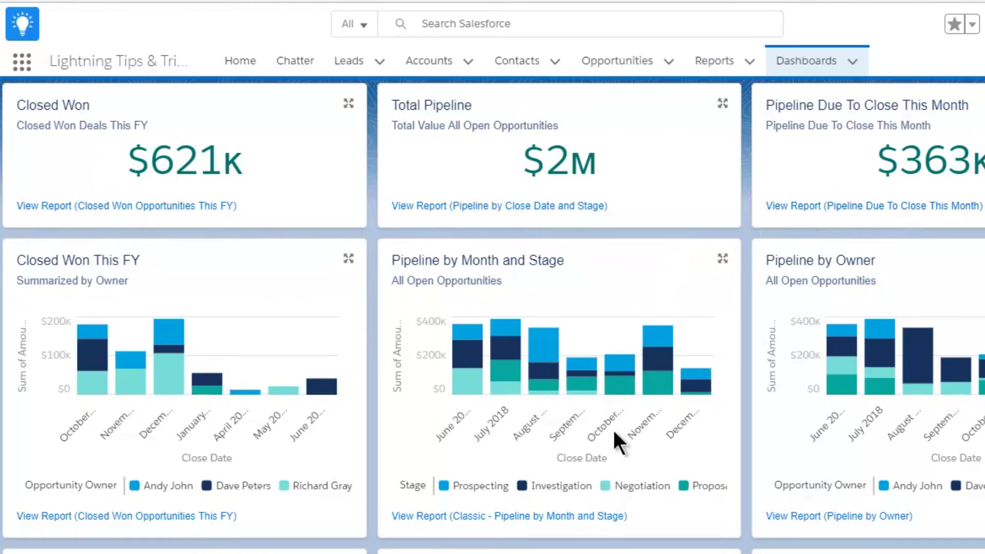
Open the report via View Report and scroll through its per-stage monthly amounts
click(586, 515)
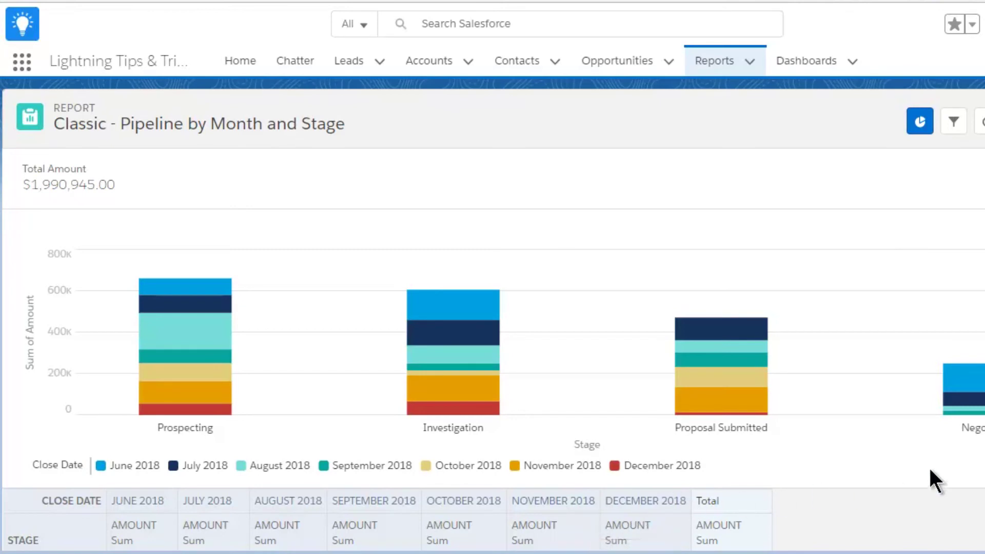
scroll(493, 351, down, 3)
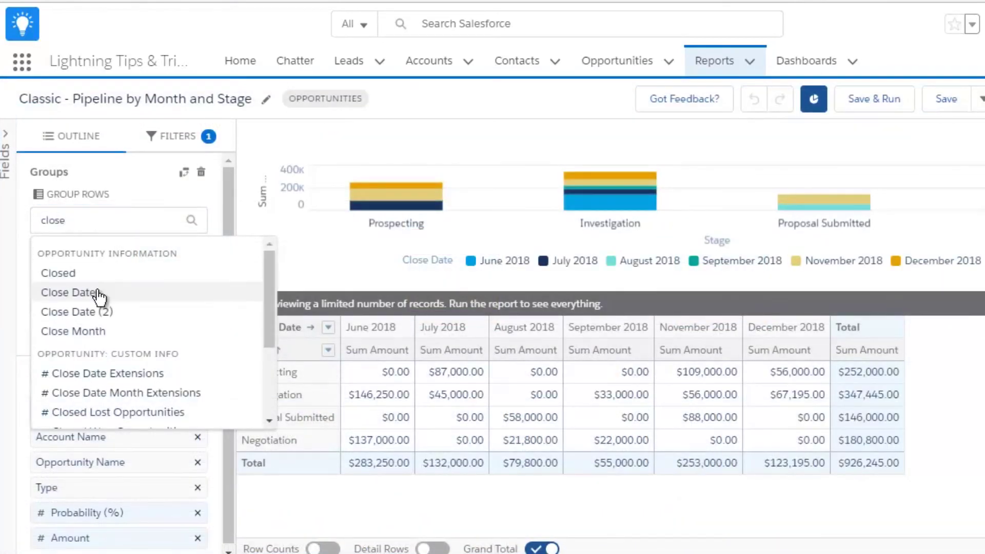
Add Close Date as the row grouping and search 'stage' for the column grouping
click(97, 293)
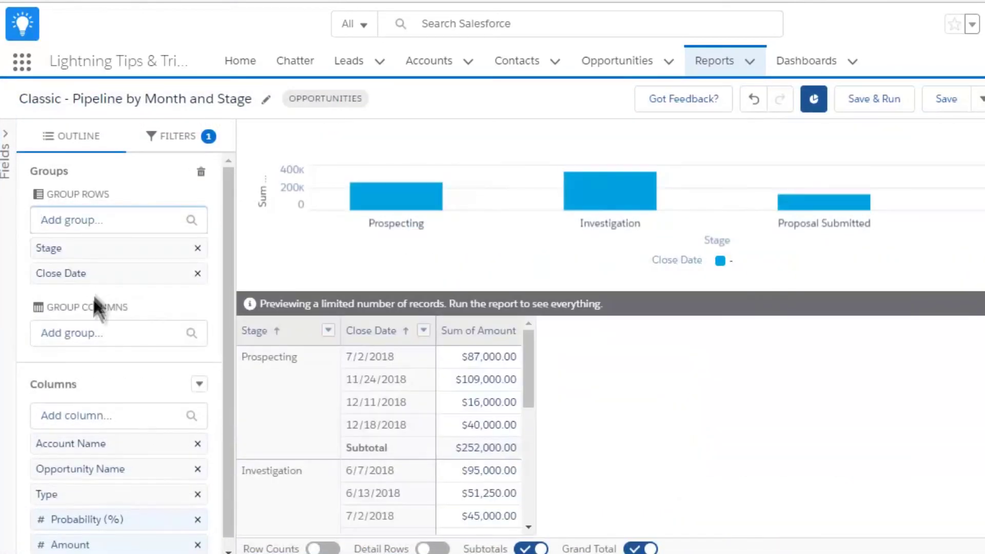
click(72, 333)
text(stage)
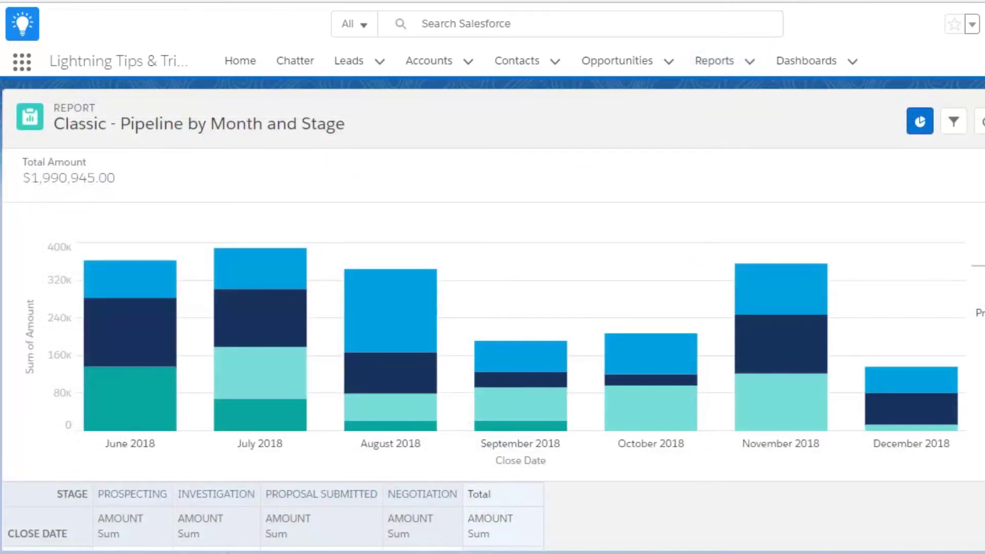
scroll(492, 349, down, 3)
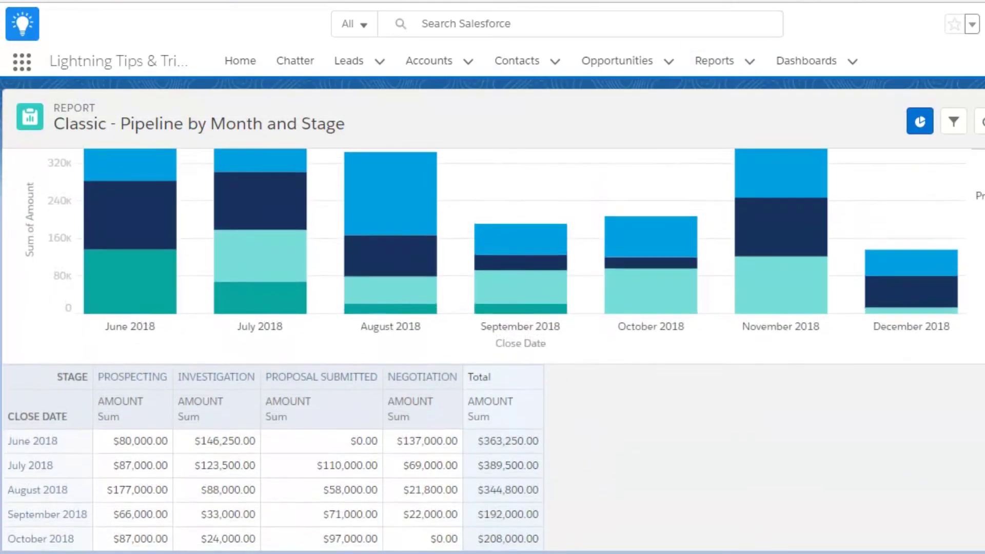
scroll(493, 349, down, 2)
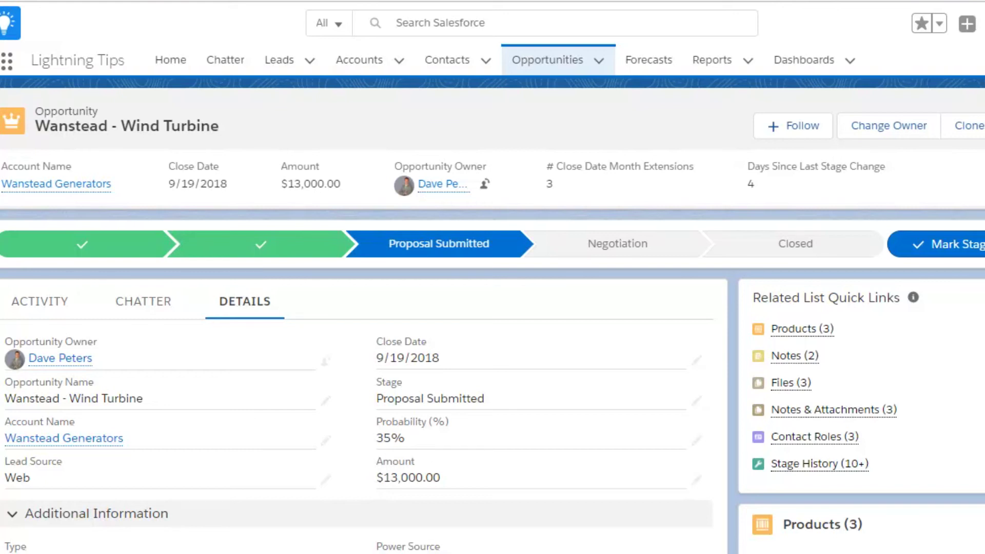
scroll(493, 316, down, 6)
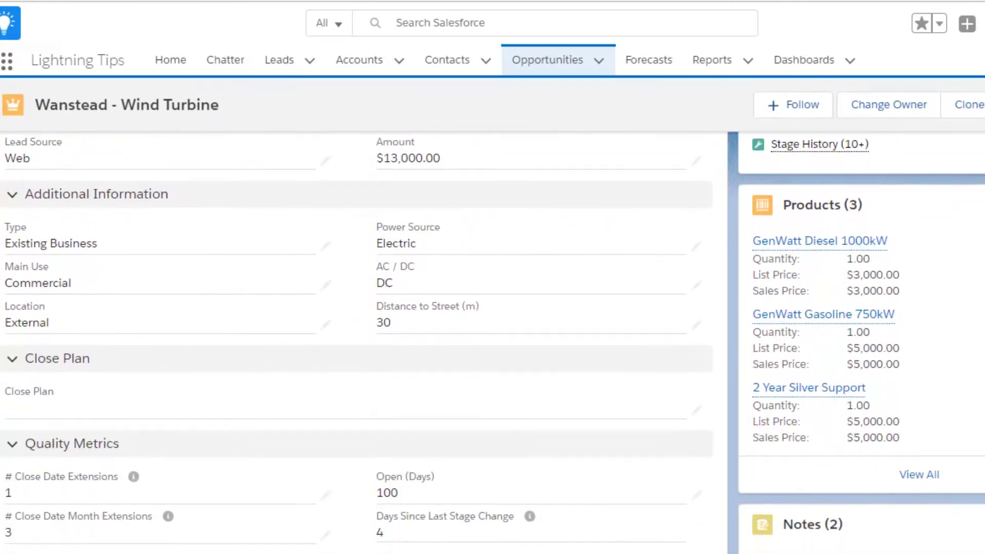
scroll(493, 315, down, 5)
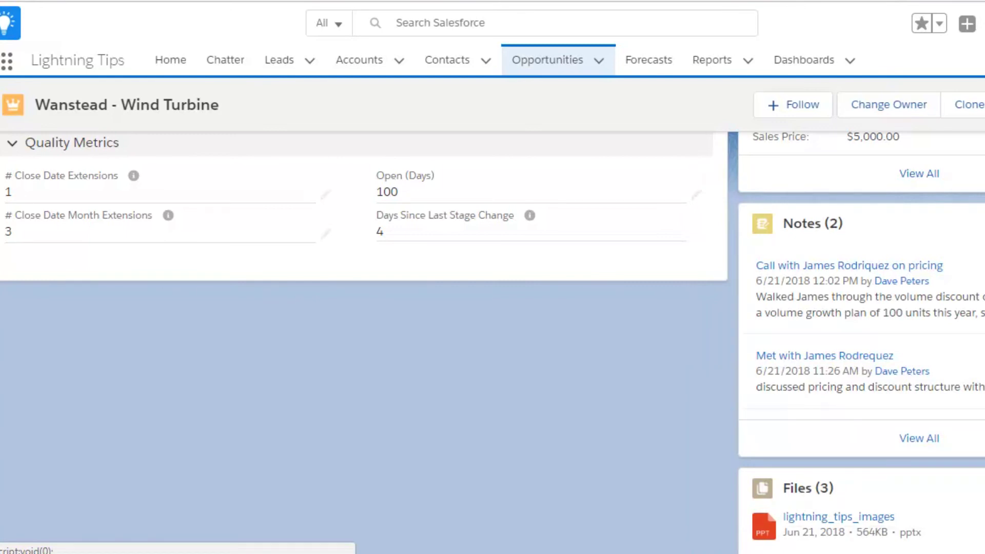
scroll(365, 339, up, 5)
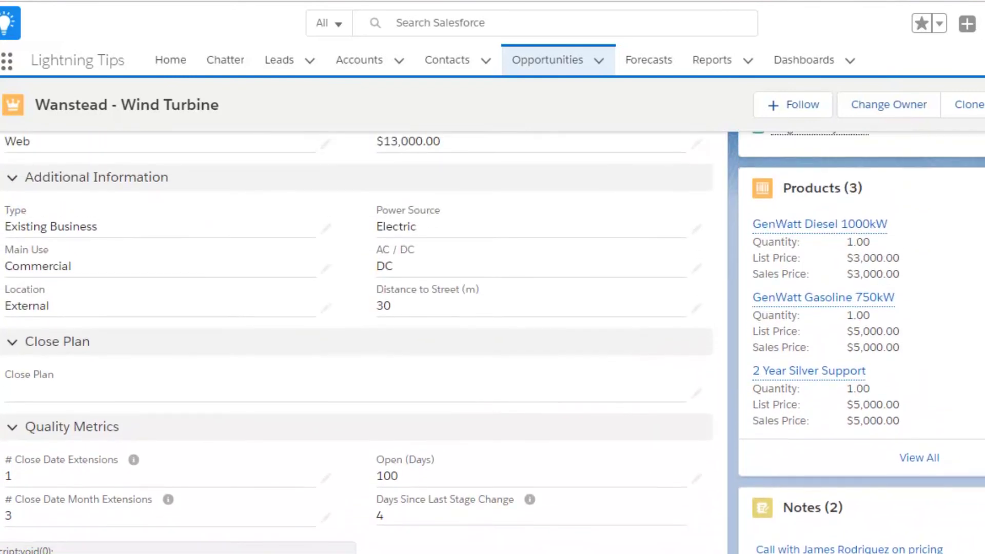
scroll(365, 338, up, 5)
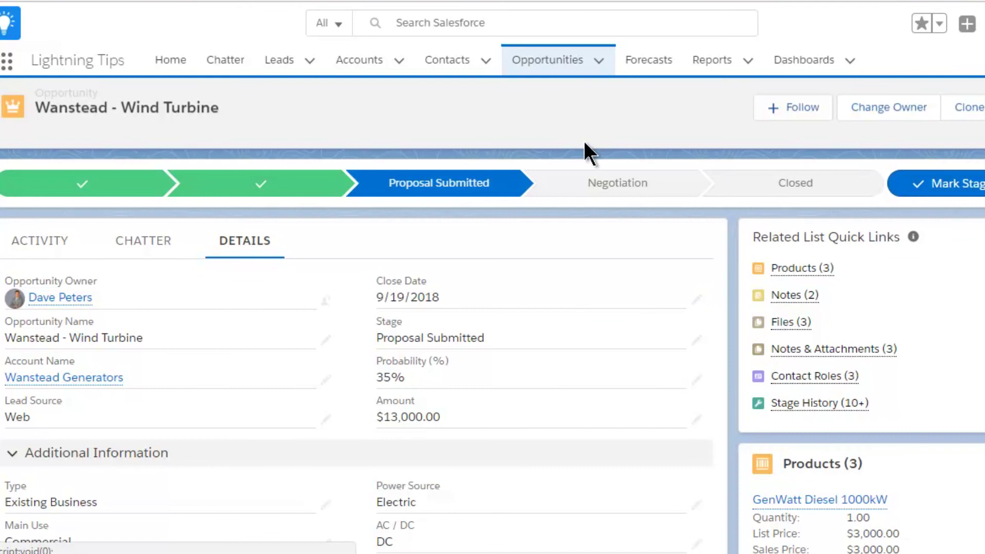
Move from the Activity timeline to the Chatter tab and scroll through the feed posts
click(19, 241)
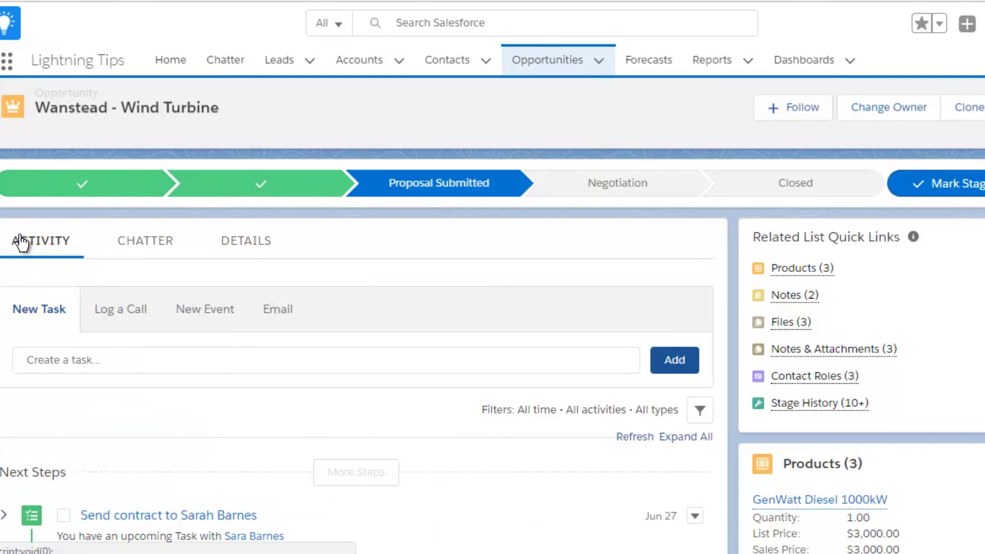
click(123, 245)
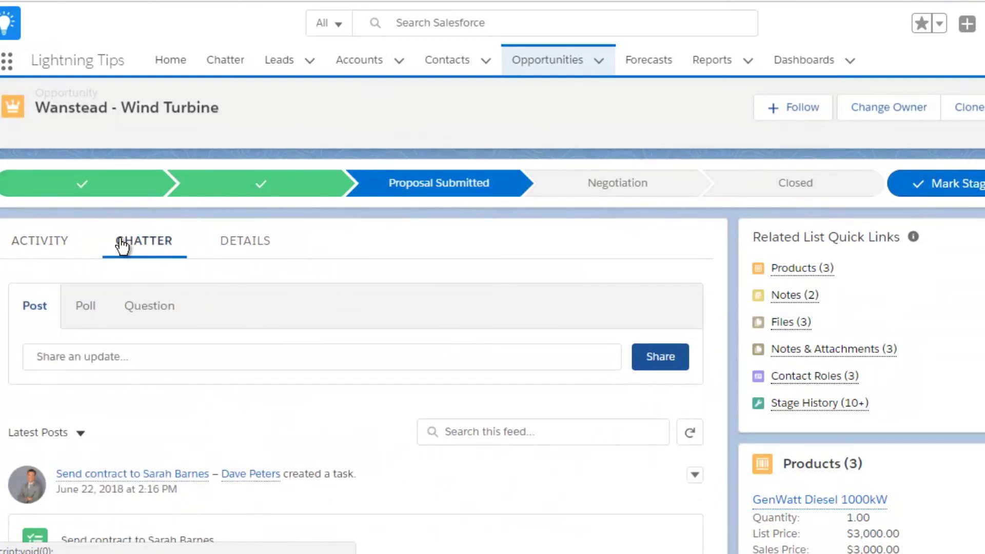
scroll(123, 245, down, 6)
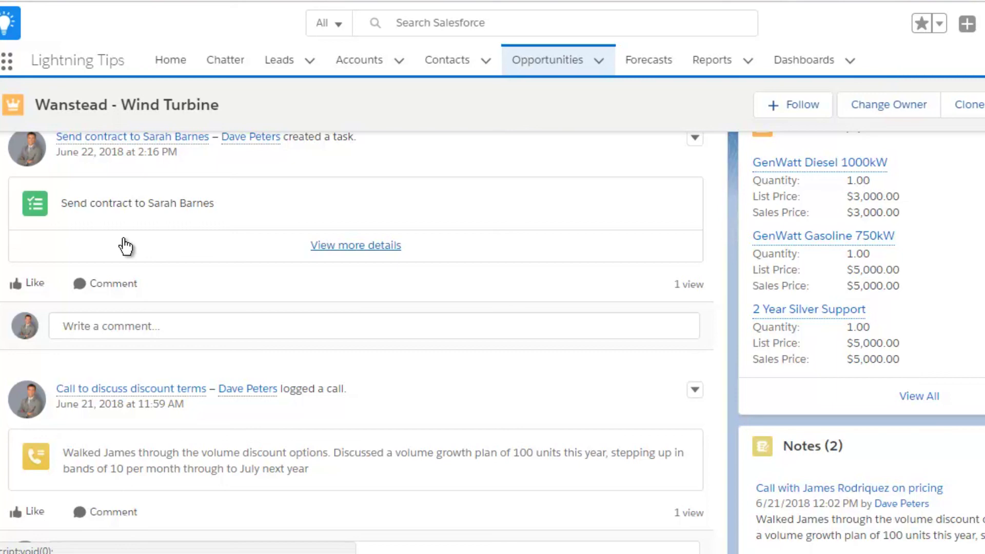
scroll(125, 246, up, 7)
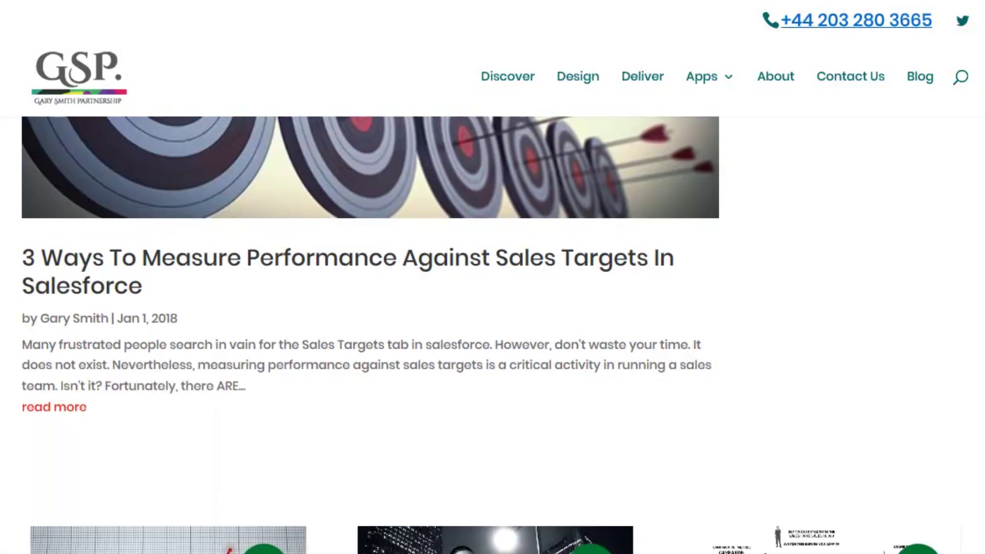
scroll(493, 334, down, 10)
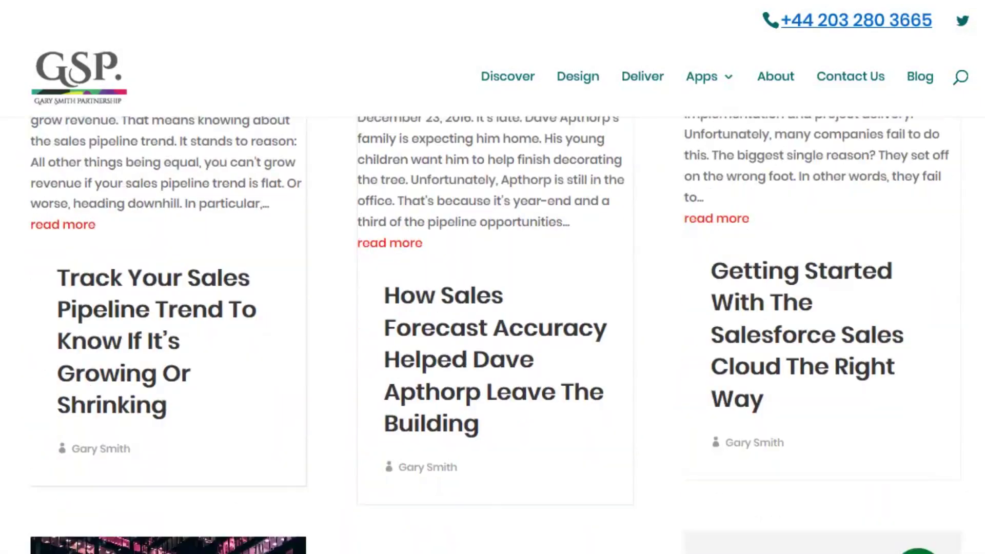
scroll(493, 333, down, 10)
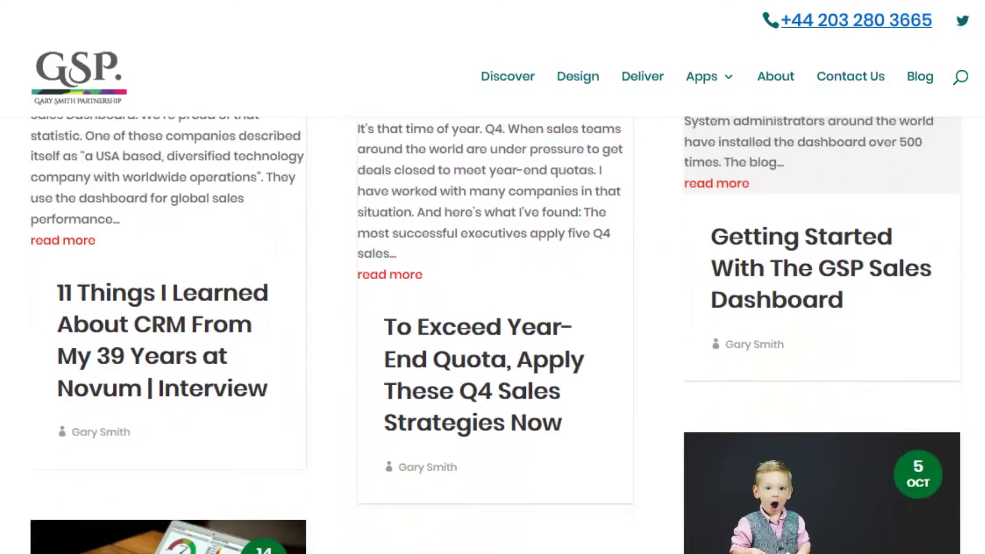
scroll(493, 334, down, 3)
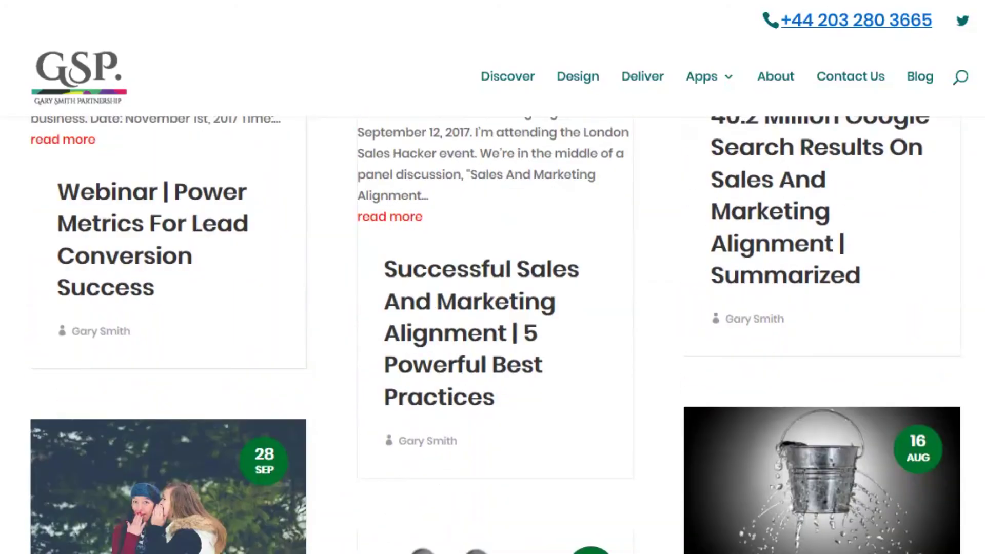
scroll(493, 334, down, 3)
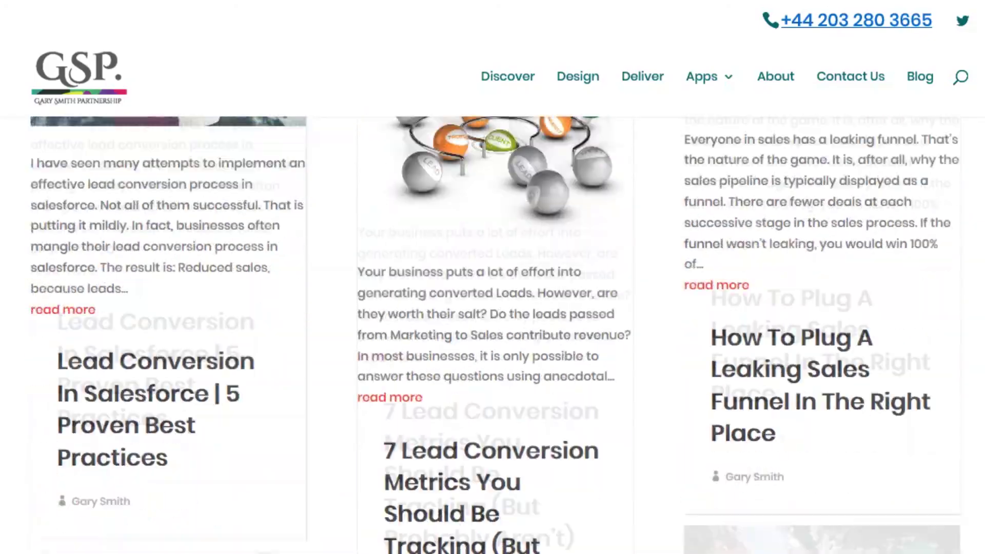